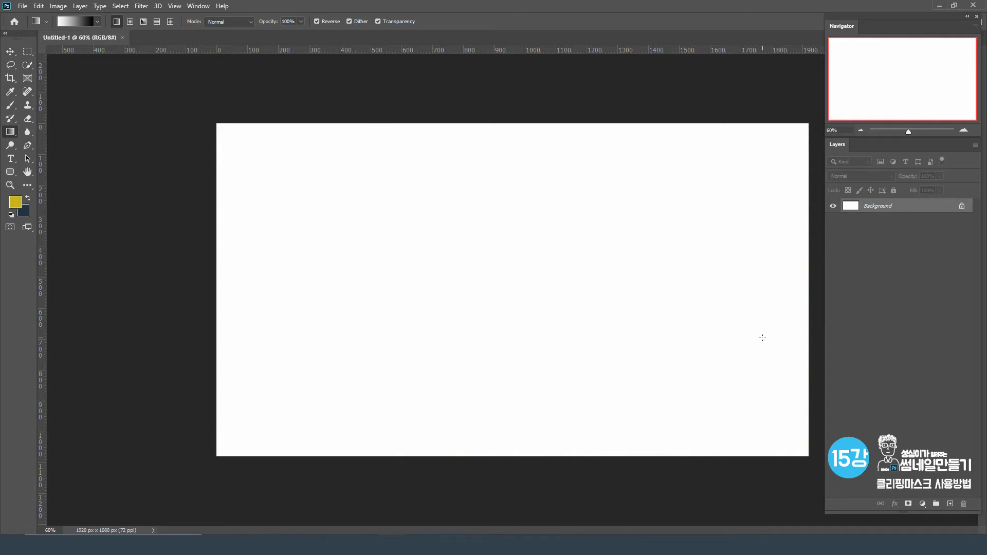
Step: Open the image 20200418_160134 from the 이미지 folder
click(23, 6)
click(36, 27)
click(361, 193)
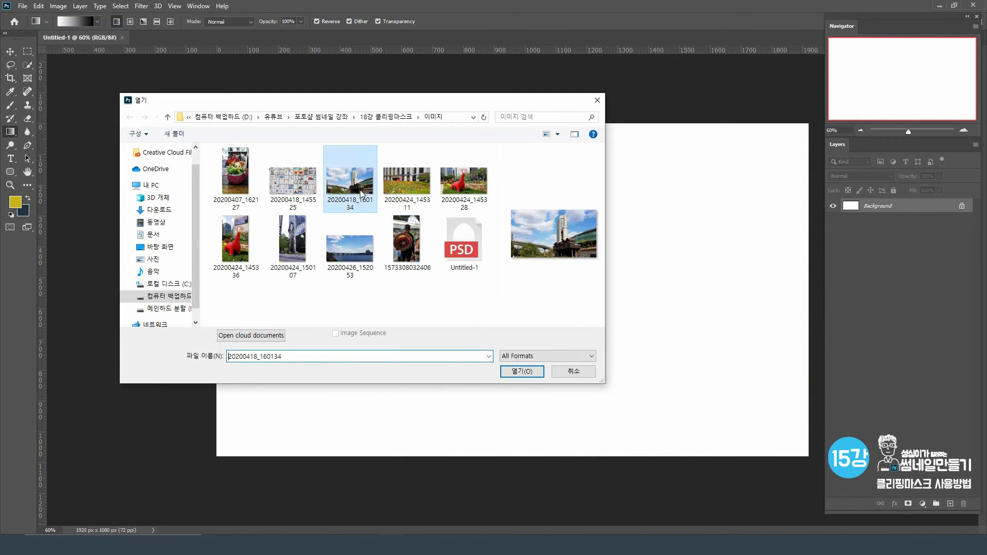
click(523, 371)
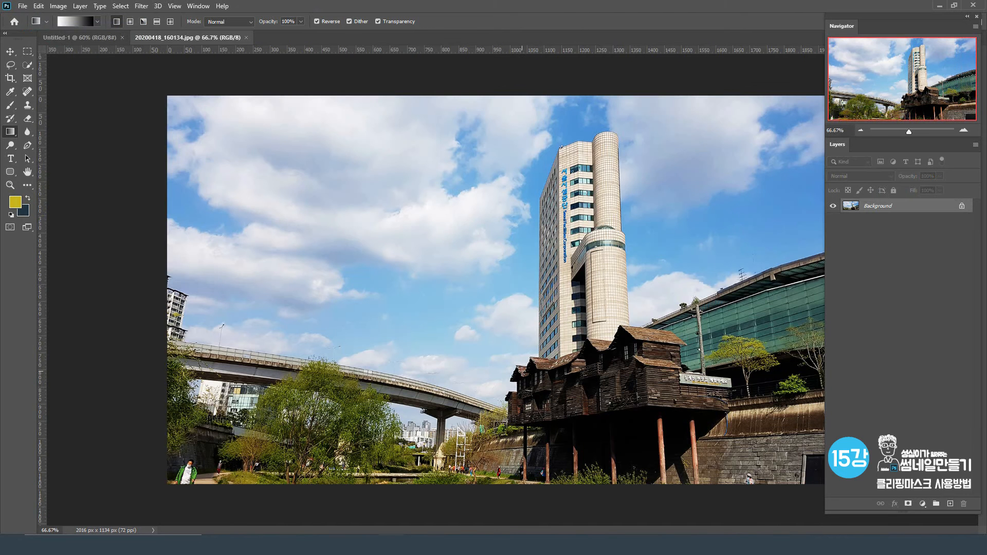
Step: Move the cityscape photo into the Untitled-1 document as a new layer over the white background
click(5, 56)
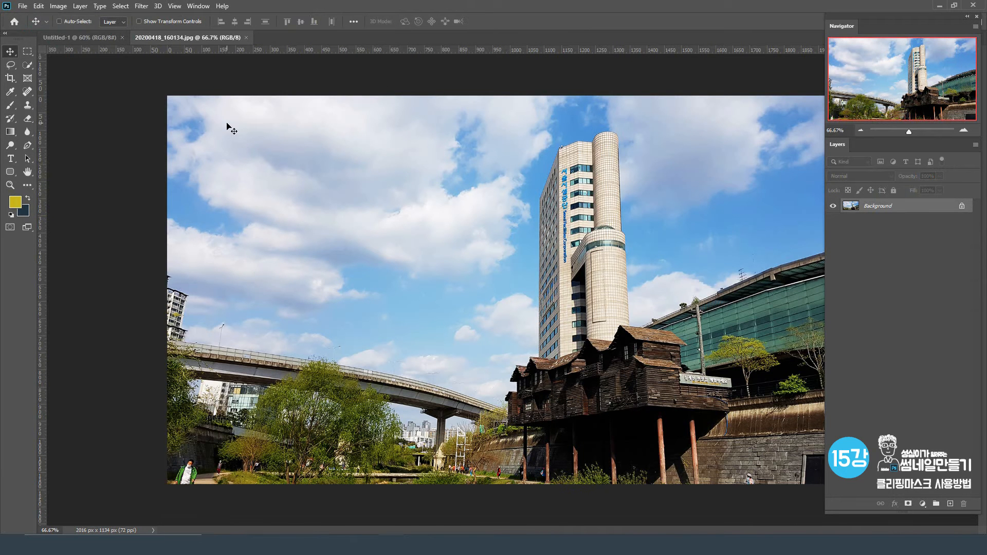
drag(110, 41, 577, 261)
drag(656, 281, 665, 298)
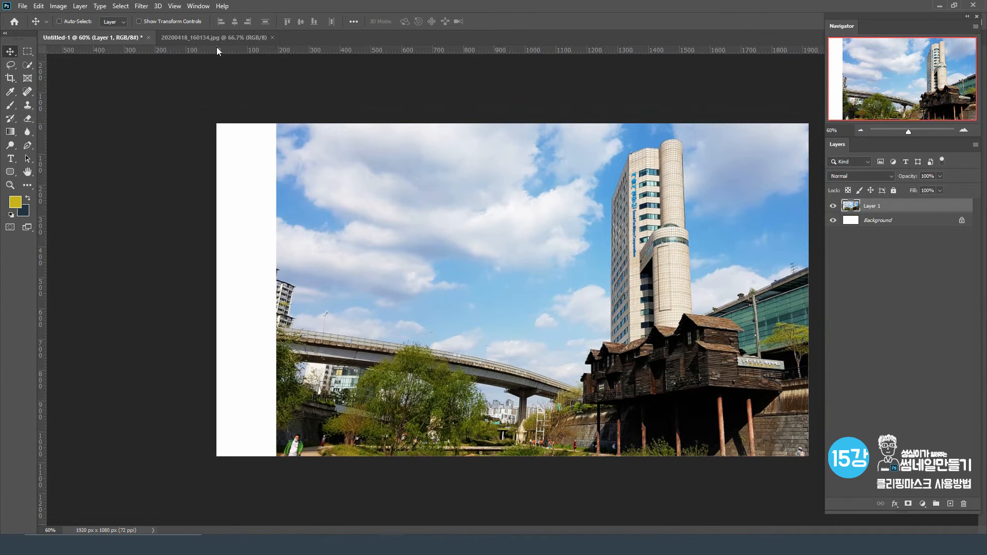
Step: Scale the cityscape layer to about 100.3% and shift it right, vertically centred, leaving a white strip along the canvas's left side
click(39, 6)
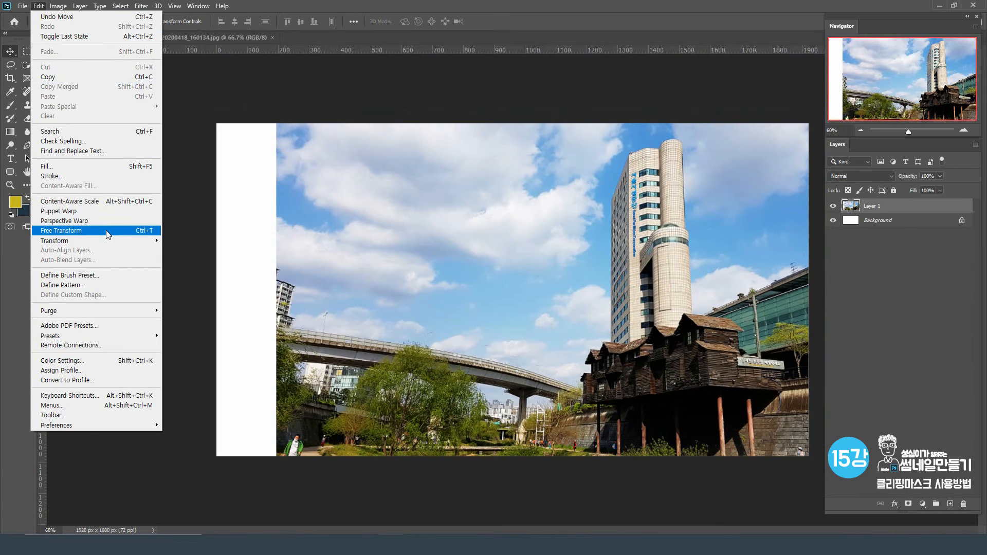
mouse_move(108, 241)
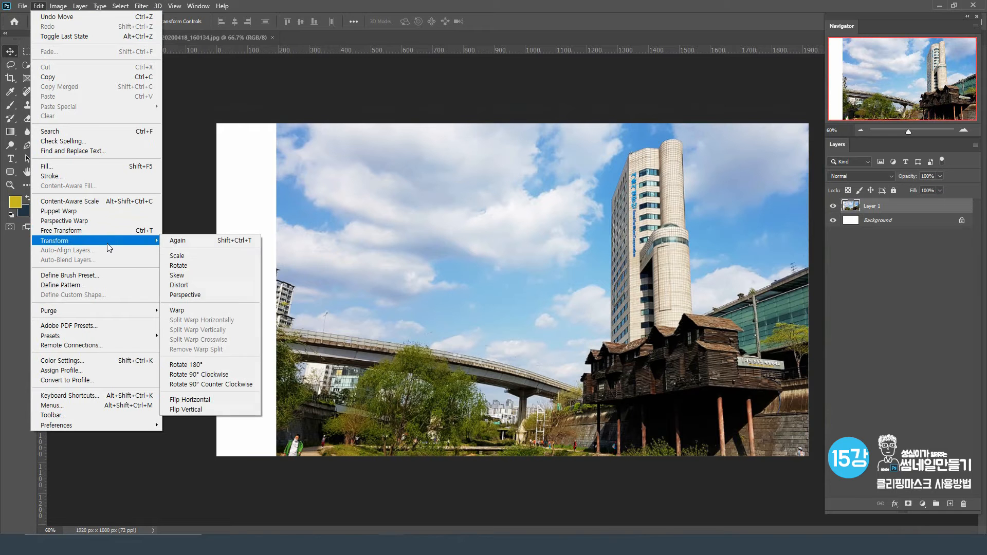
click(200, 257)
drag(275, 106, 381, 165)
drag(447, 291, 504, 249)
drag(438, 413, 331, 469)
drag(459, 442, 449, 433)
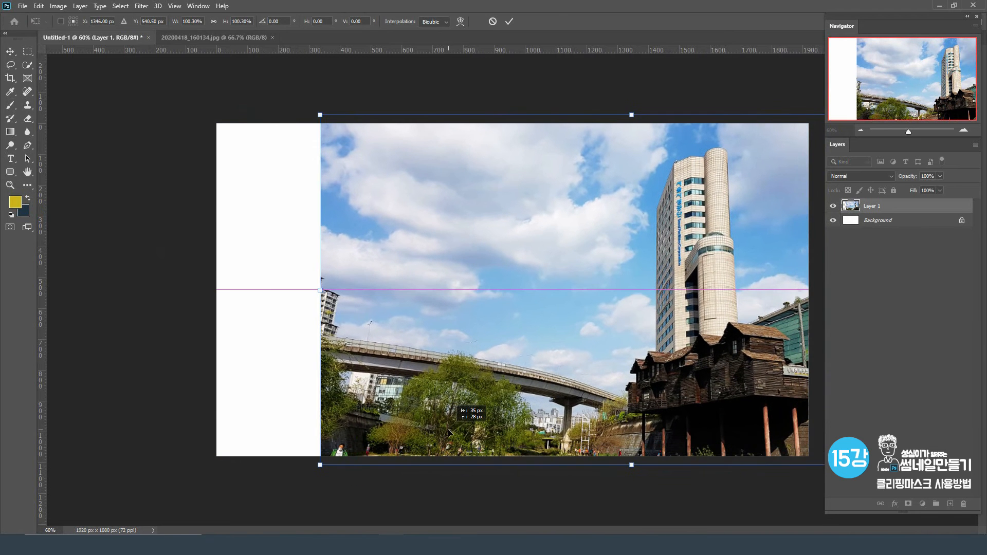
click(509, 21)
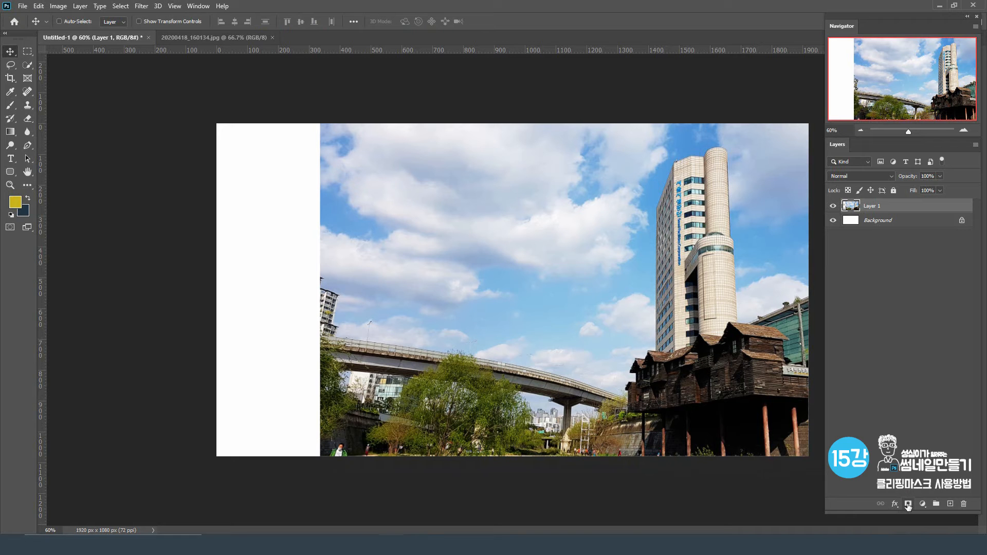
Step: Add a layer mask that reveals all of the cityscape layer
click(79, 6)
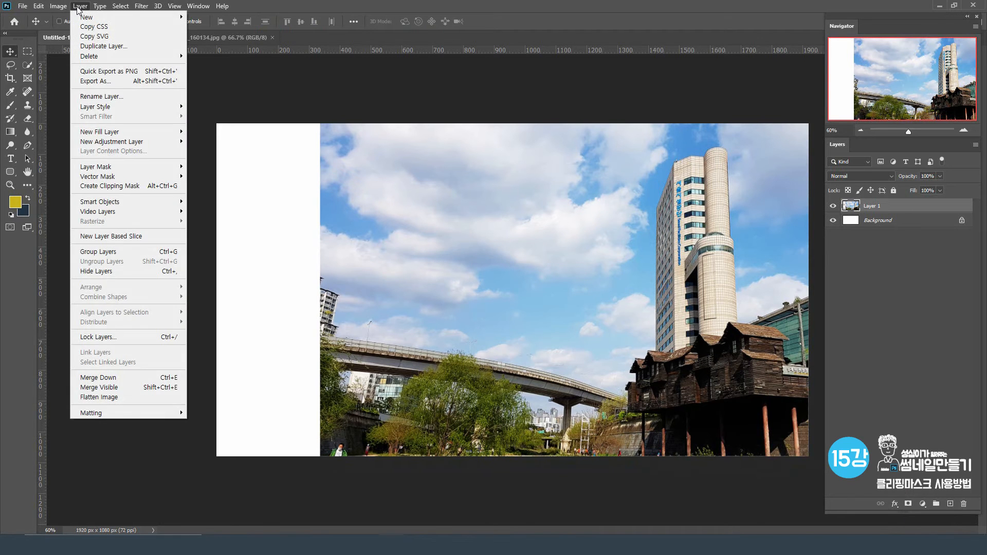
mouse_move(177, 166)
click(219, 169)
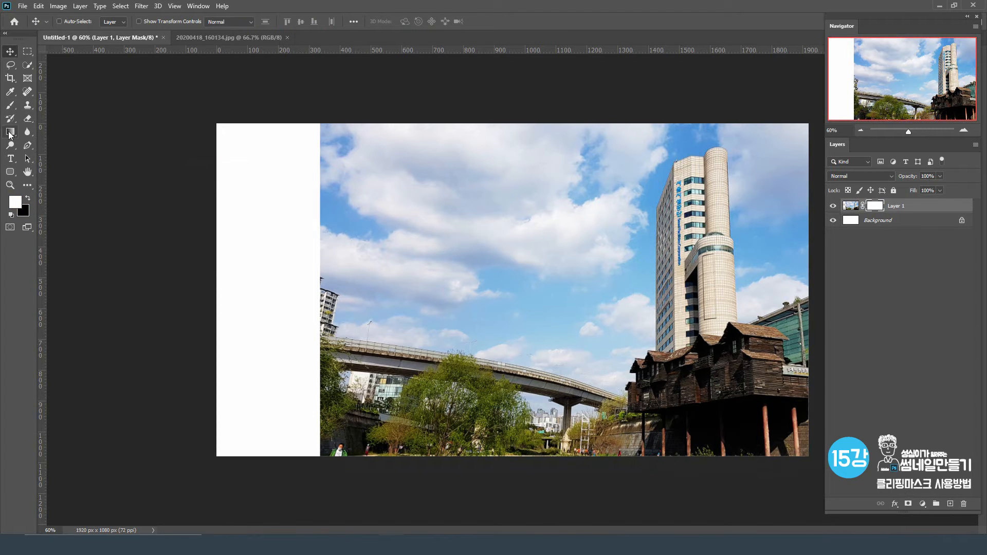
Step: Apply a horizontal Black, White gradient to the layer mask so the photo's left part fades into the white background
click(10, 135)
click(74, 26)
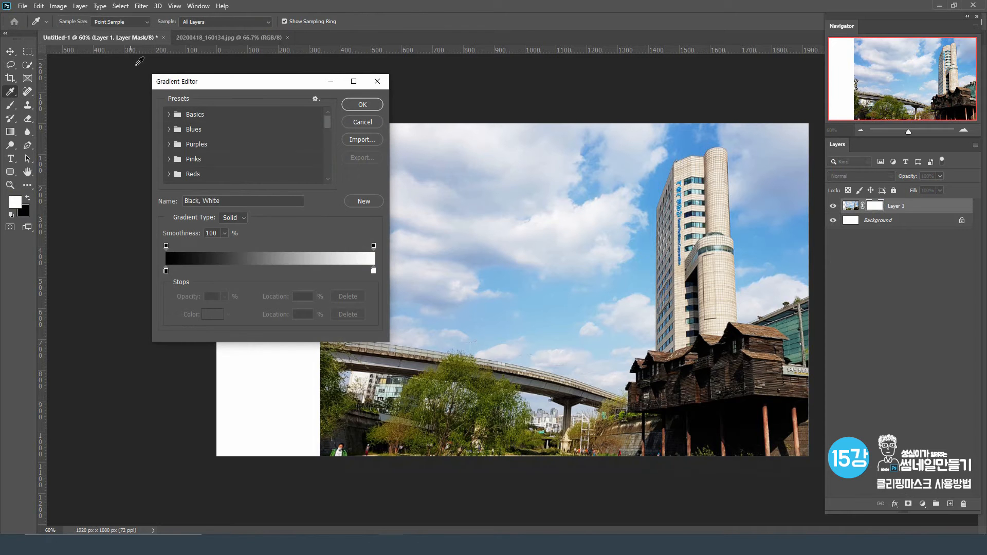
click(169, 113)
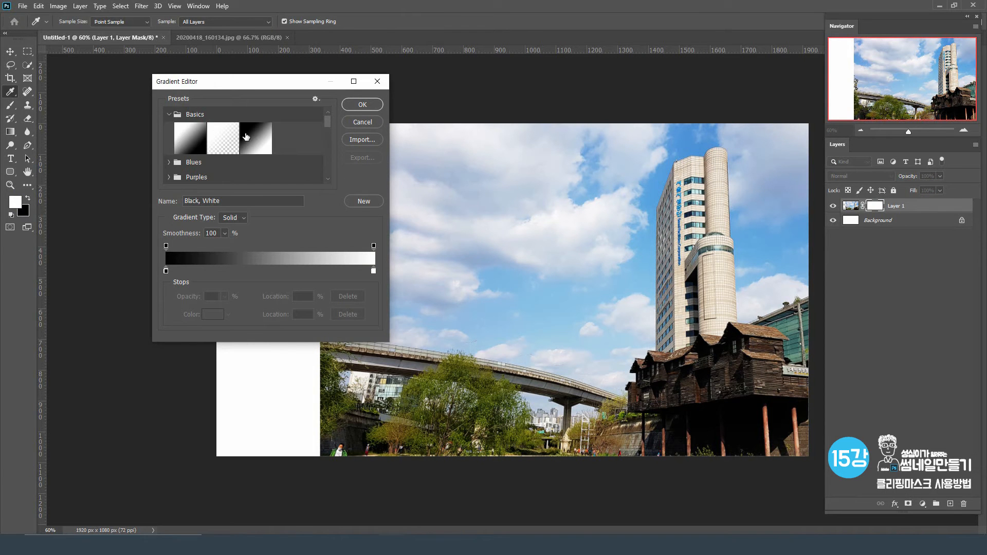
click(361, 103)
mouse_move(422, 275)
mouse_down()
mouse_move(745, 278)
mouse_move(434, 272)
mouse_up()
drag(729, 272, 390, 274)
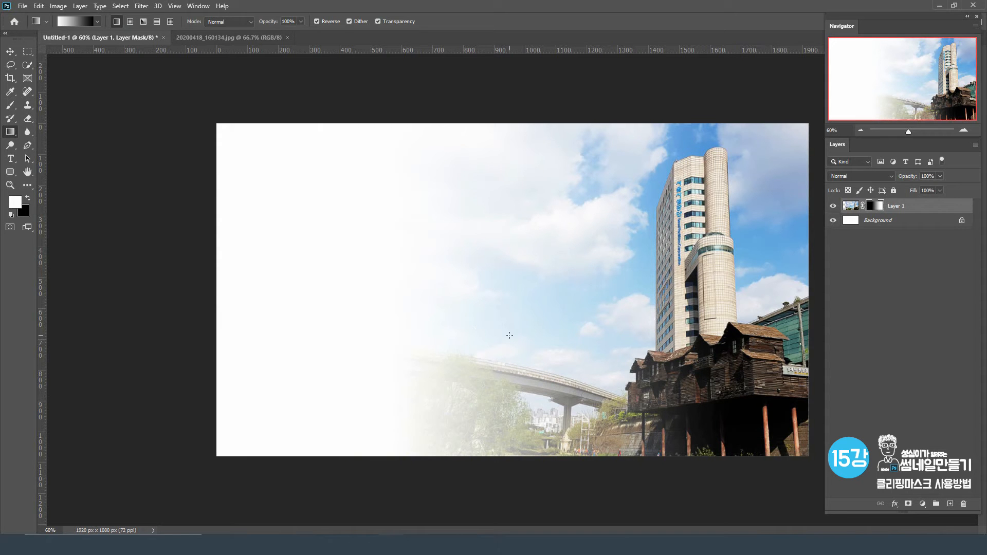
Step: Create a new empty layer above the masked cityscape and select the Elliptical Marquee tool
click(950, 503)
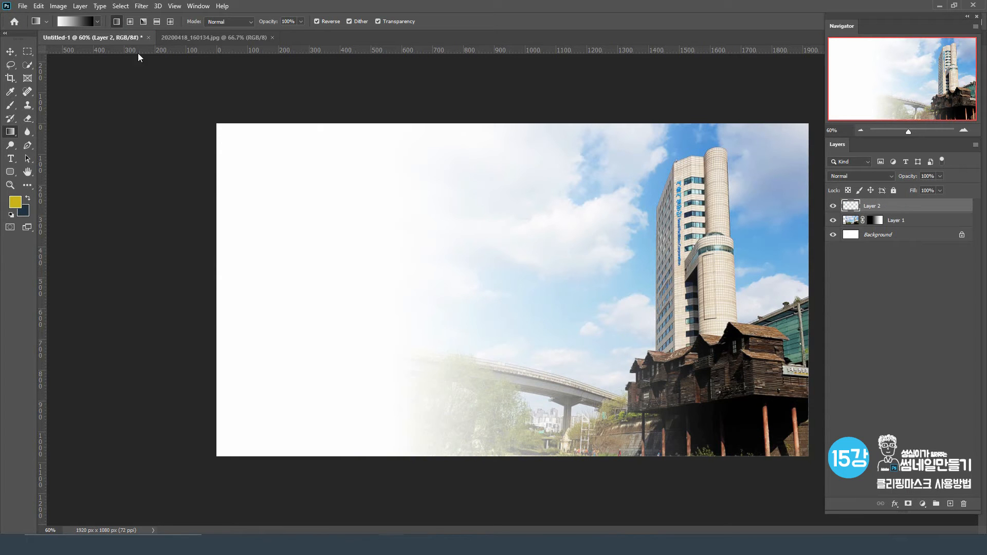
click(27, 52)
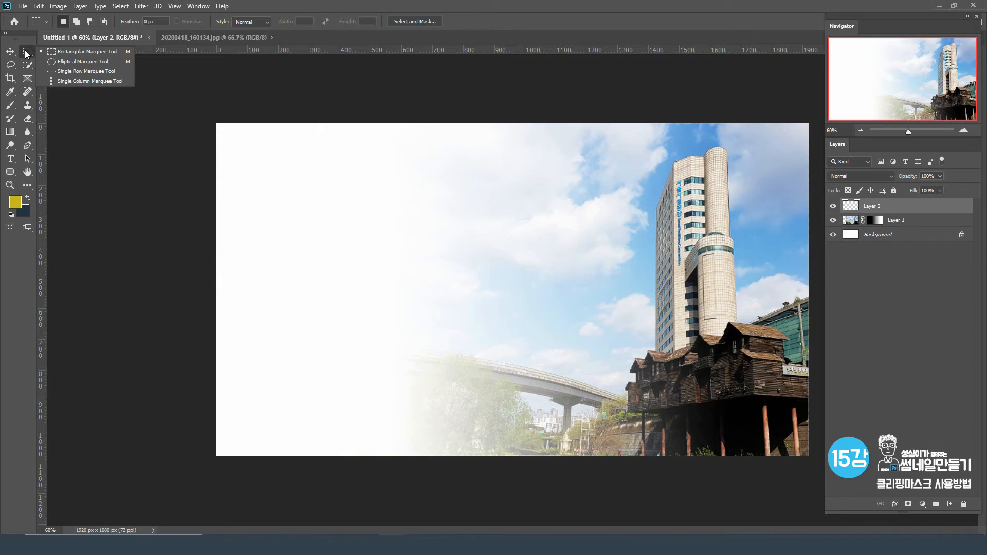
click(67, 61)
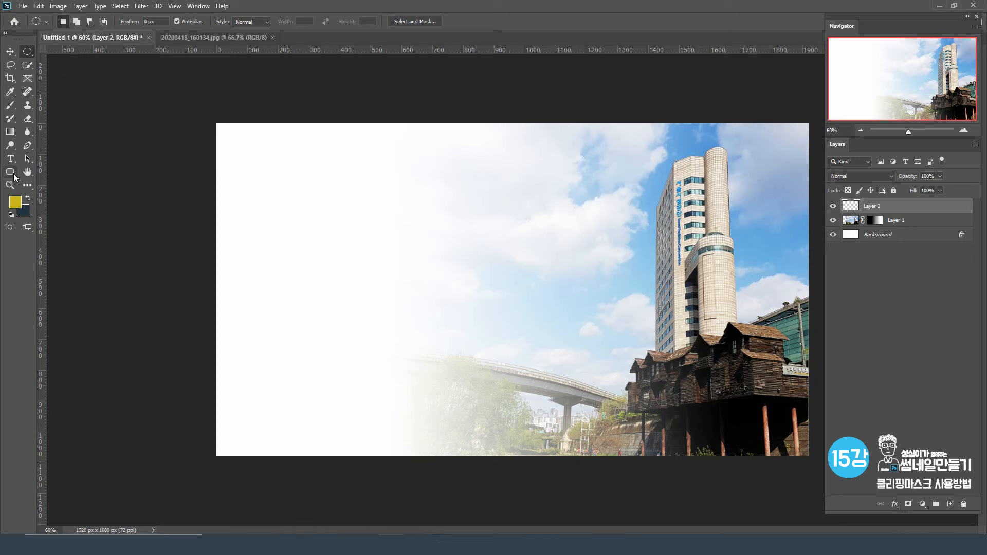
click(10, 173)
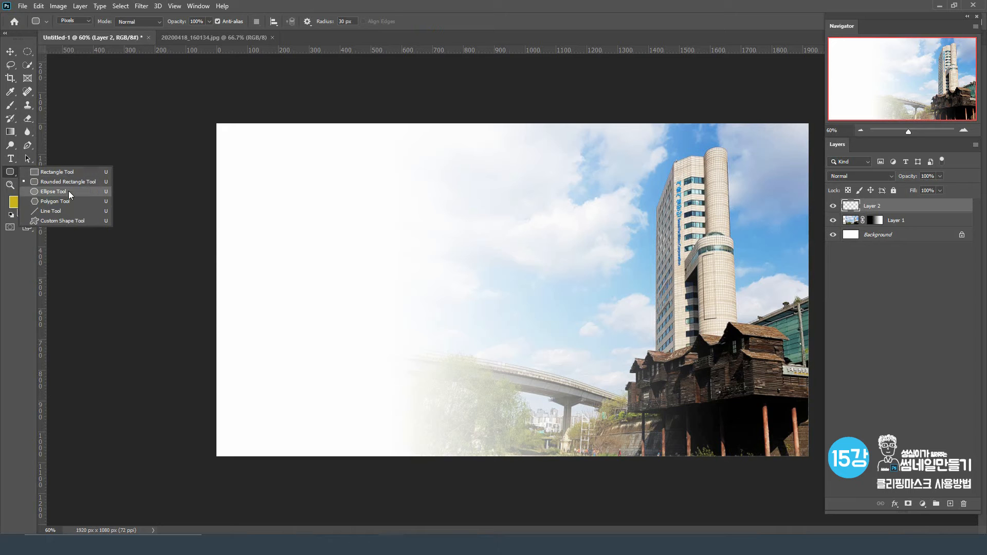
click(53, 191)
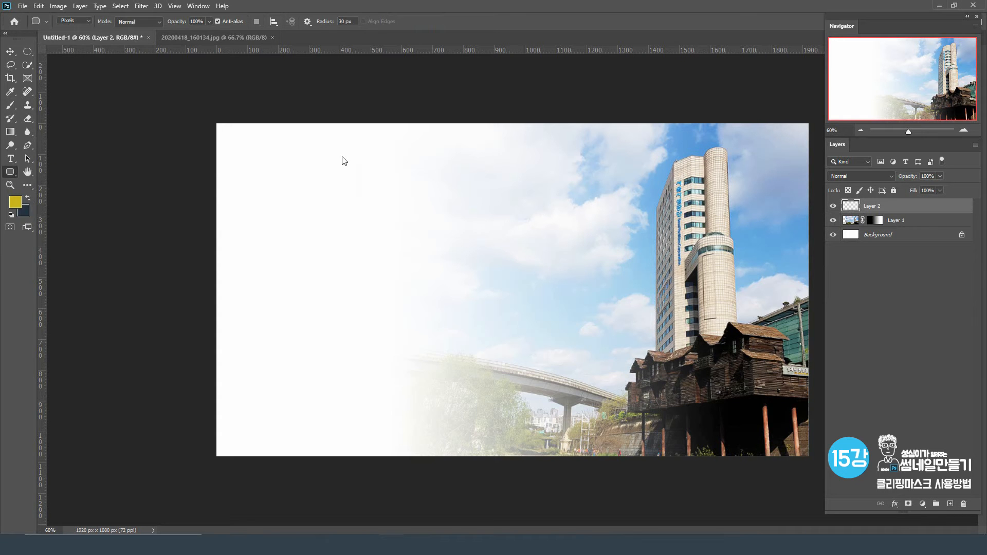
drag(327, 144, 448, 267)
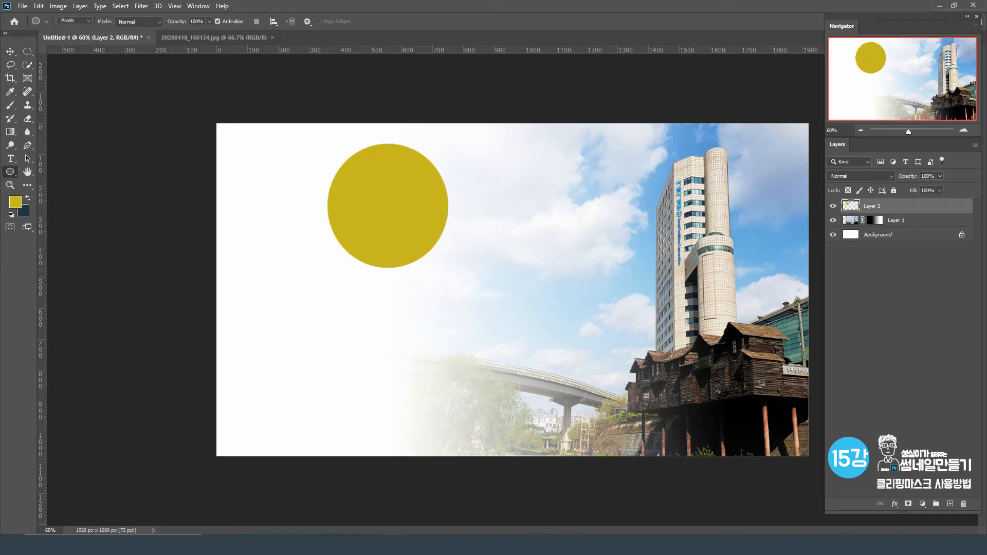
key(ctrl+z)
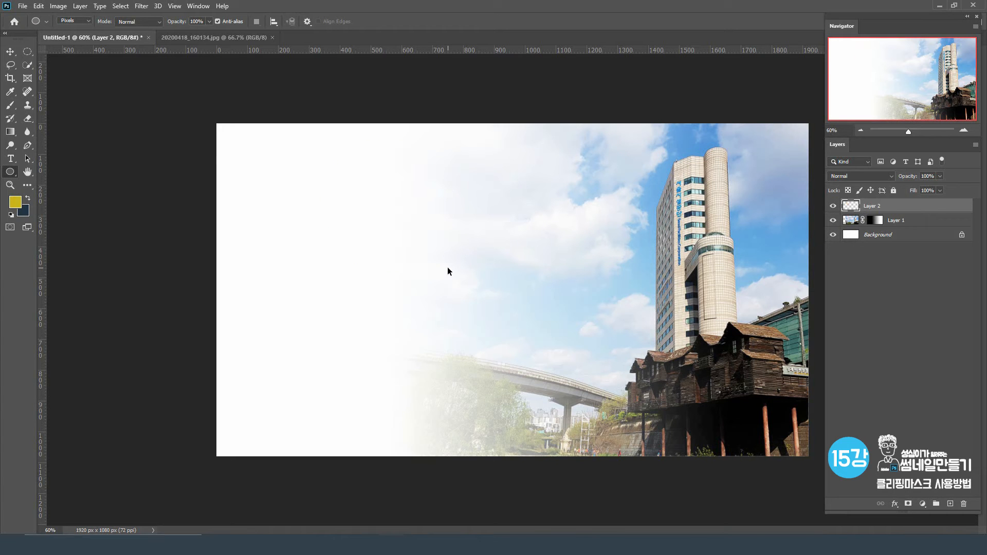
Step: Draw a solid yellow circle with the Ellipse tool in Pixels mode on Layer 2, within the canvas's white left area
click(11, 174)
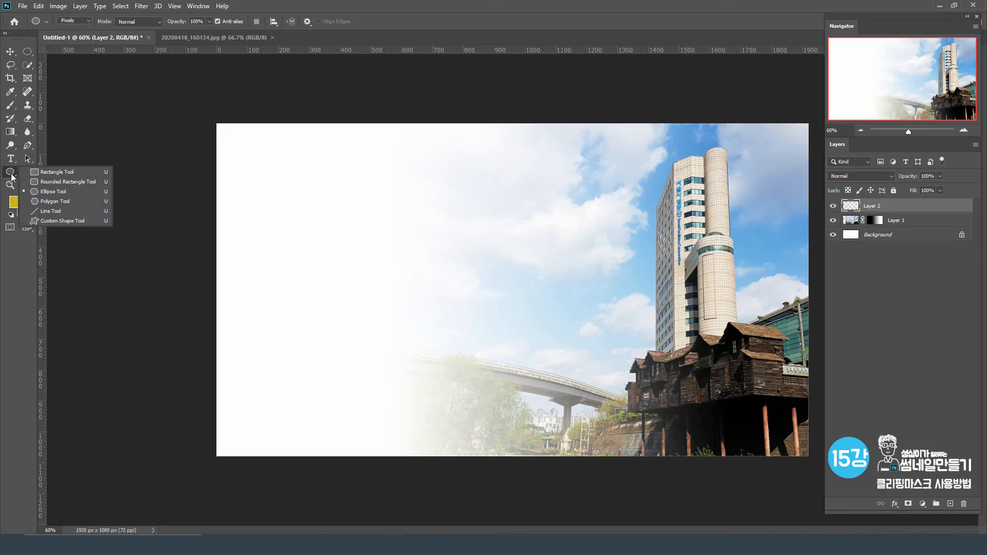
click(54, 192)
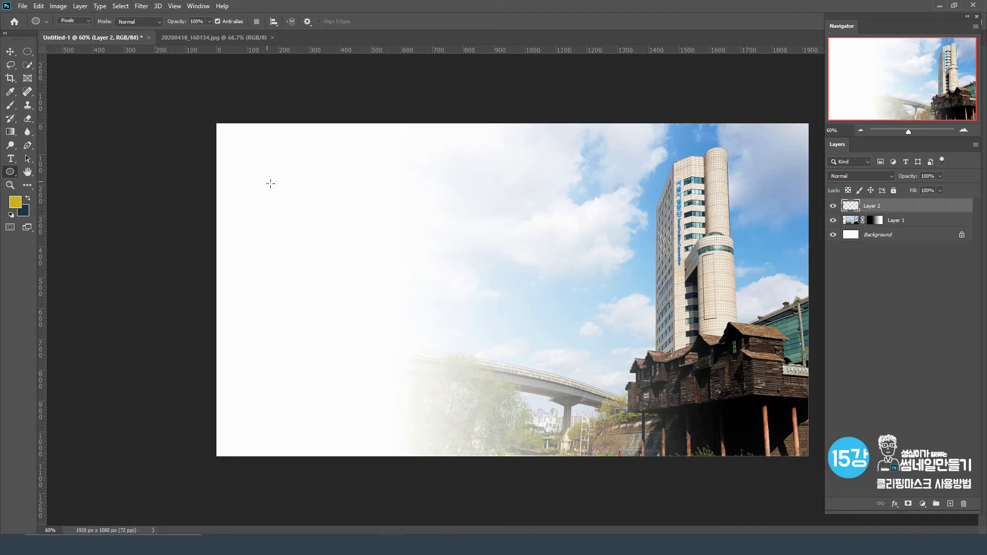
click(87, 21)
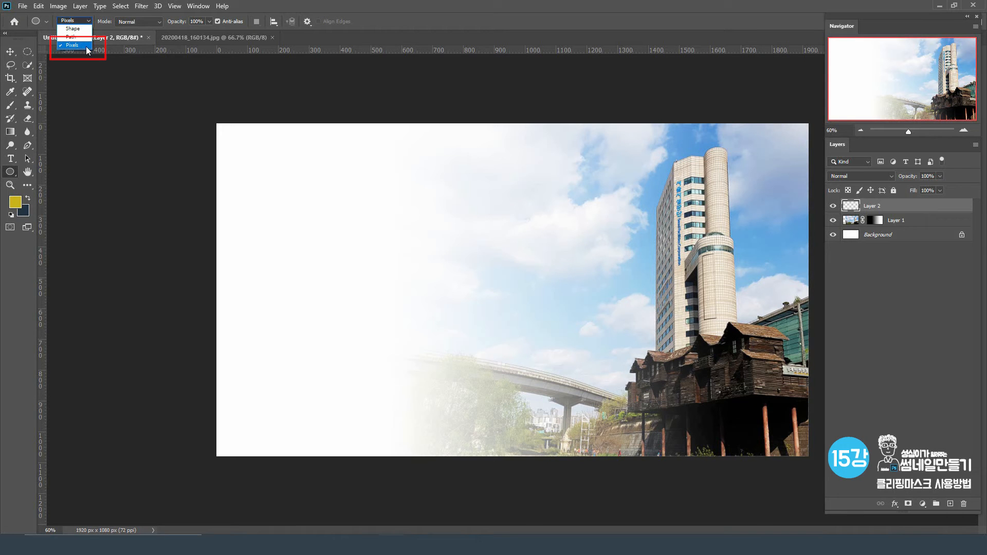
click(86, 46)
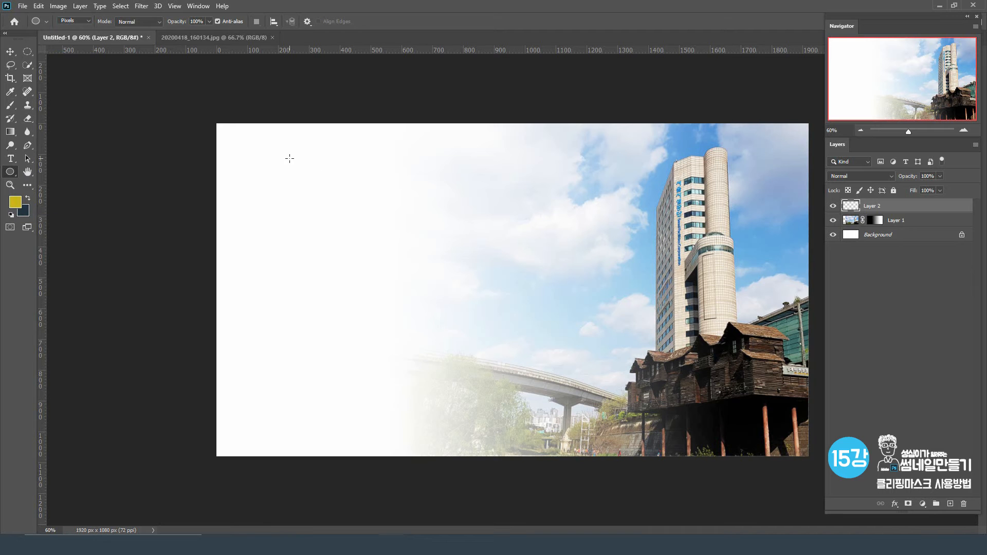
drag(272, 191, 425, 335)
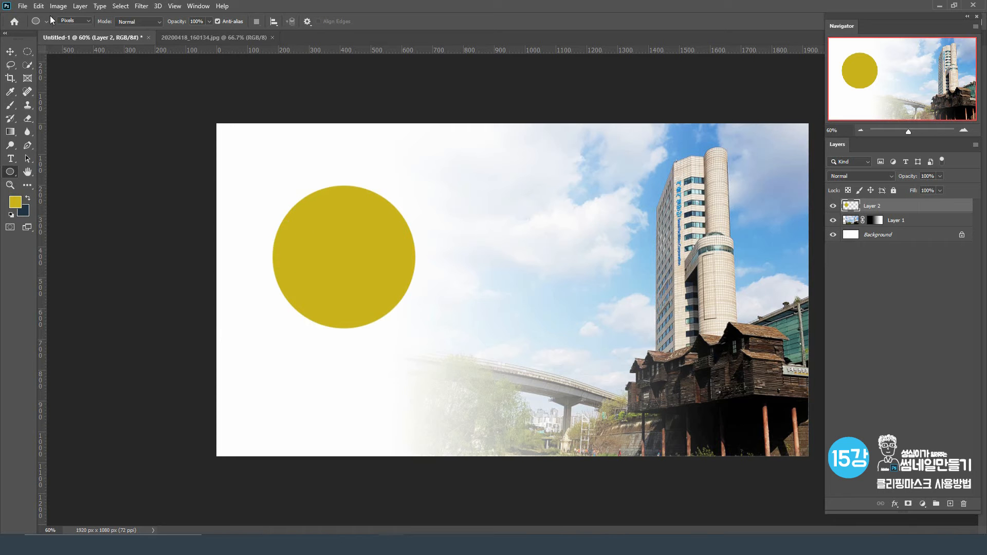
Step: Open the flower basket image 20200407_162127
click(23, 6)
click(37, 27)
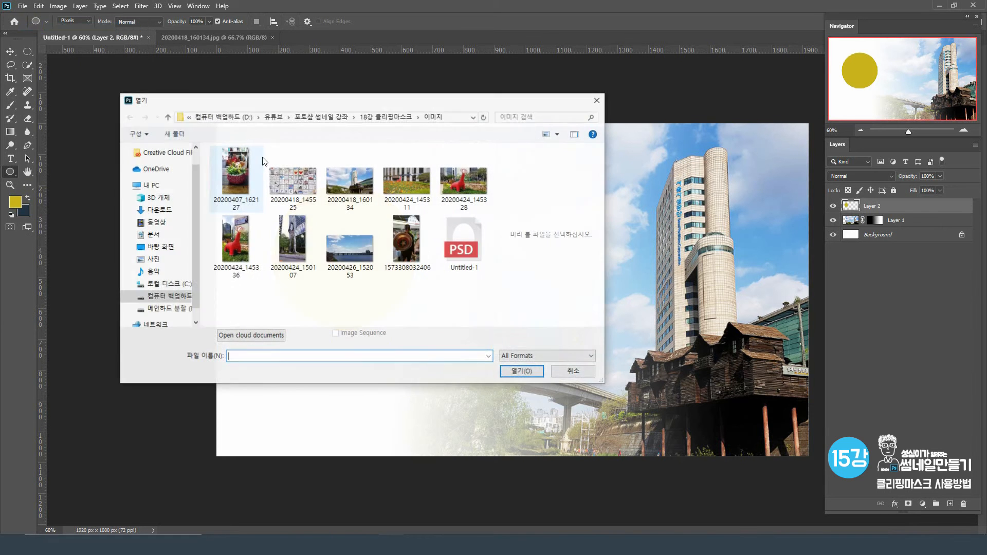
click(246, 182)
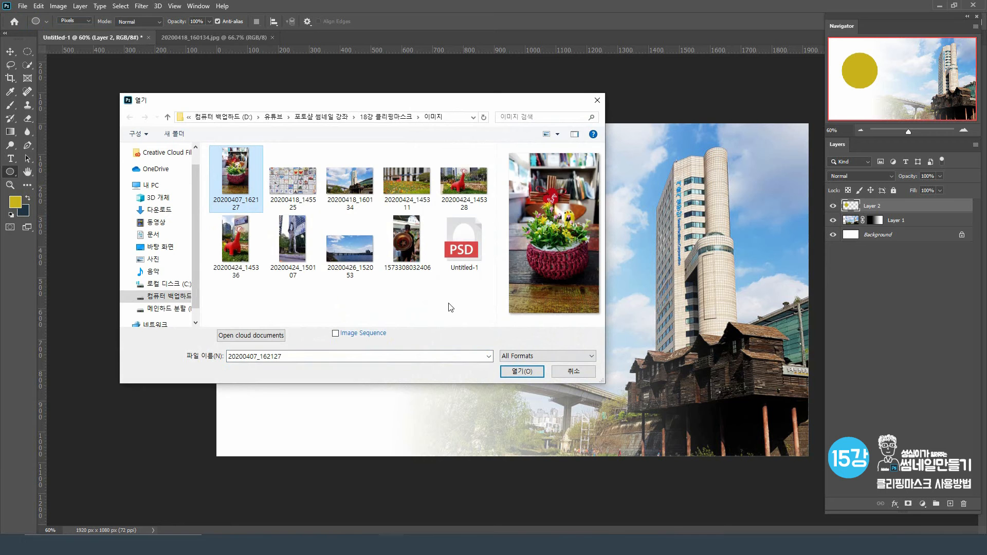
click(537, 371)
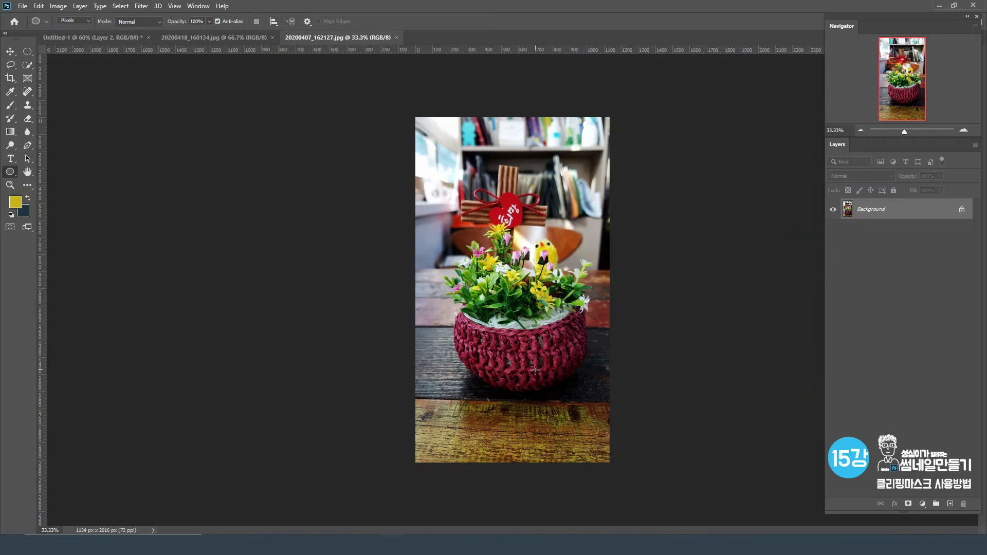
Step: Move the flower basket photo into the Untitled-1 document as a new layer above the yellow circle
click(10, 51)
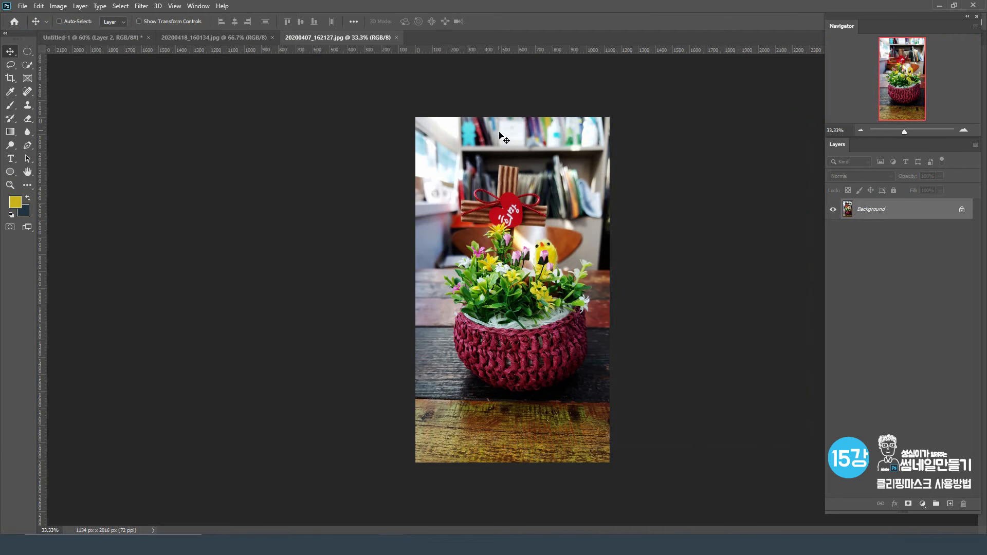
click(125, 41)
drag(125, 41, 605, 204)
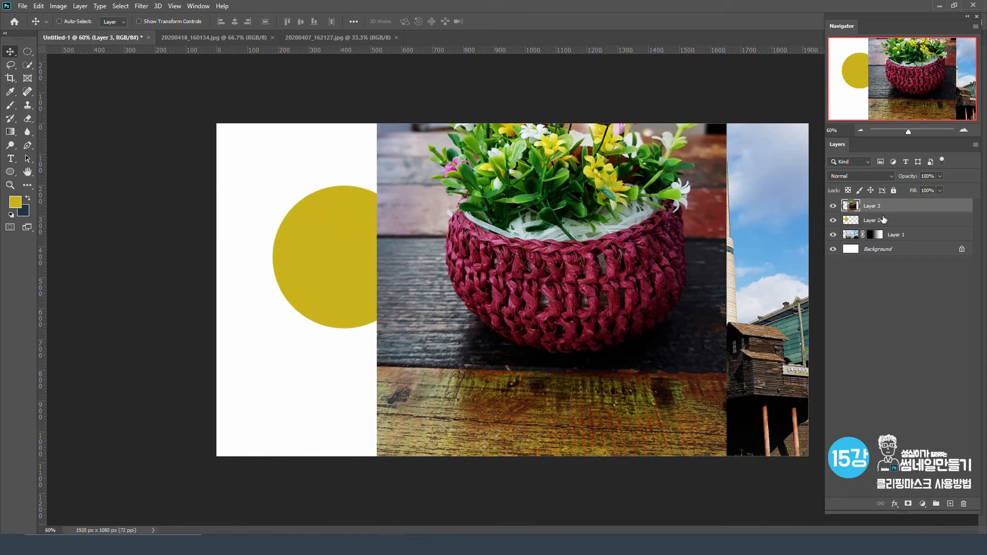
Step: Move the flower basket layer about 142 px left toward the circle, and a further 22 px left and 100 px down
click(886, 221)
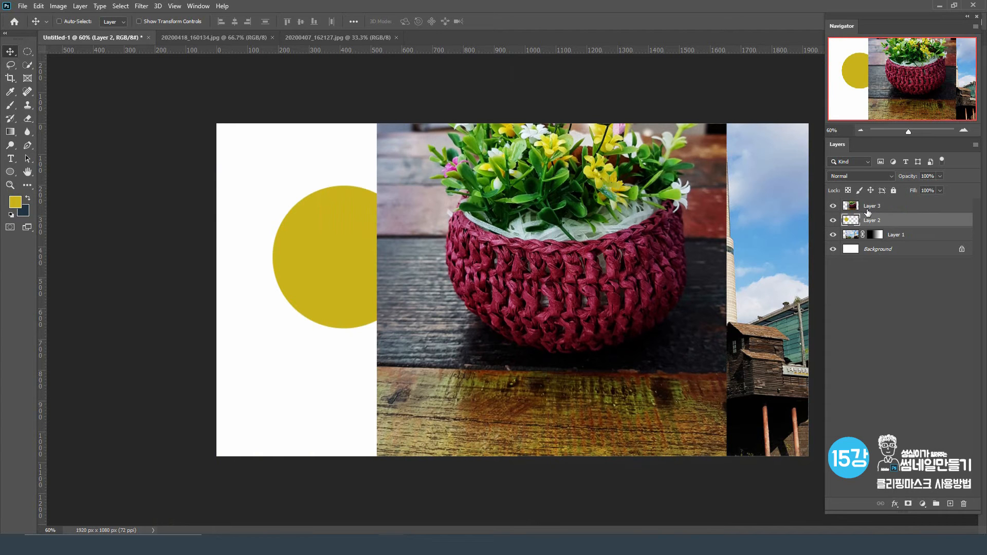
click(872, 206)
drag(550, 235, 520, 234)
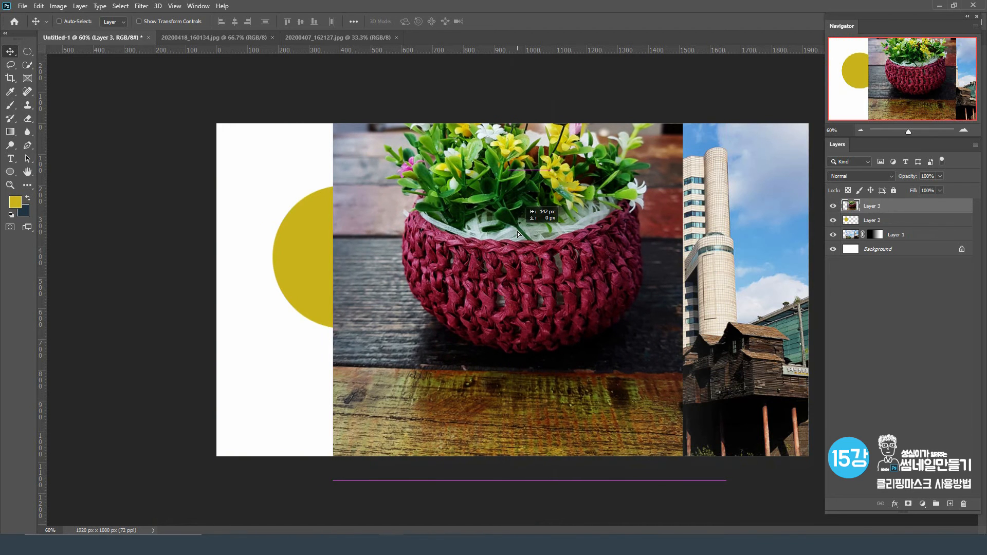
click(888, 221)
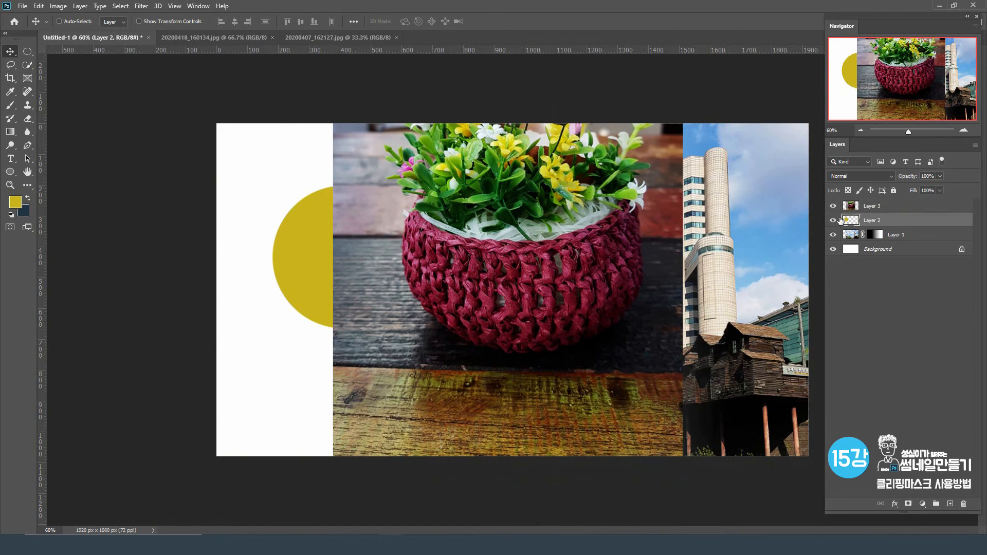
click(887, 208)
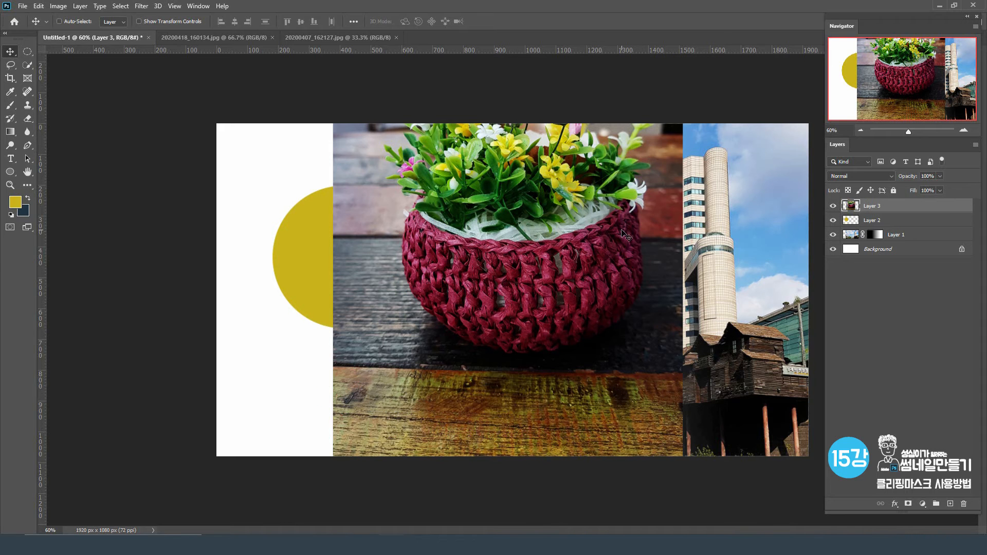
drag(561, 248, 555, 279)
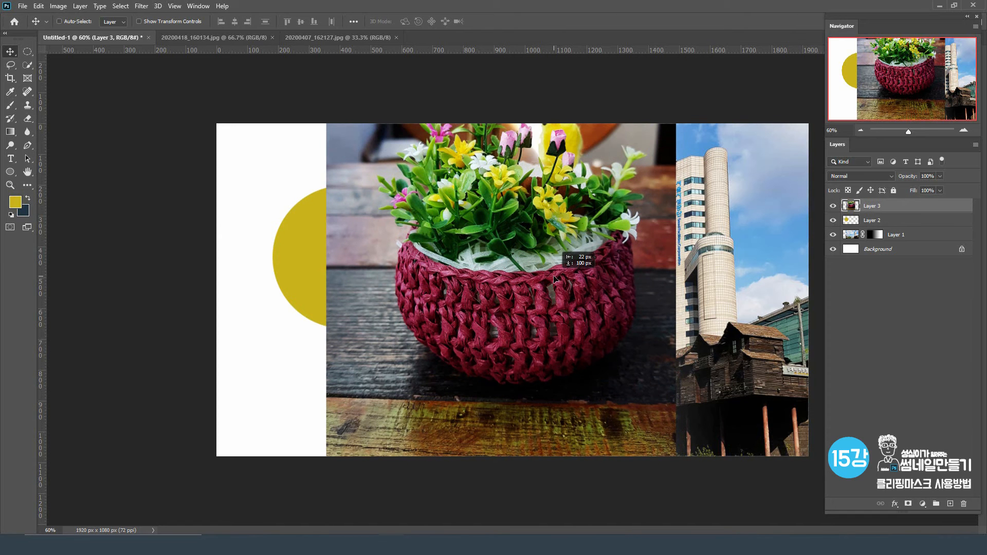
Step: Place the flower basket photo over the yellow circle, clip it to the circle with a clipping mask, and adjust its position inside
drag(413, 258, 406, 257)
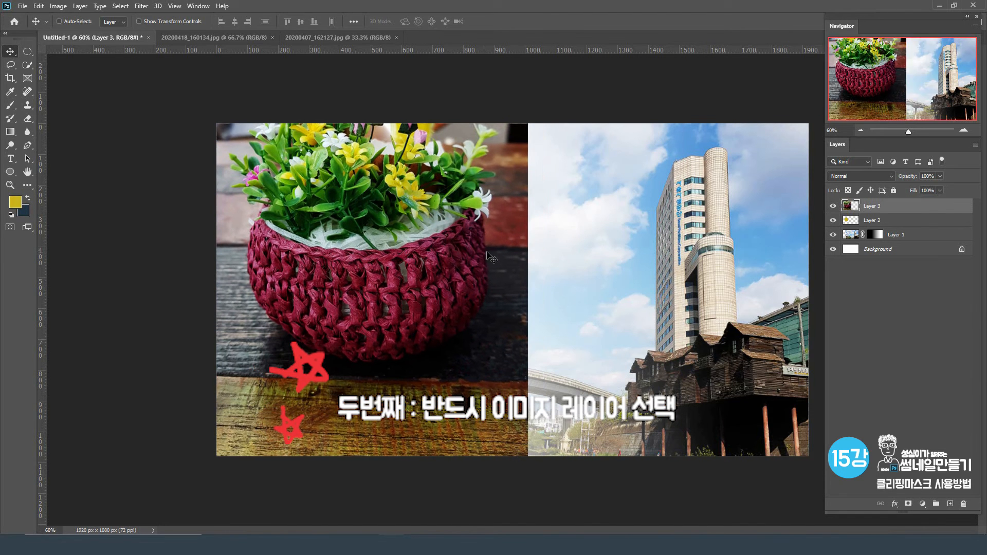
click(81, 6)
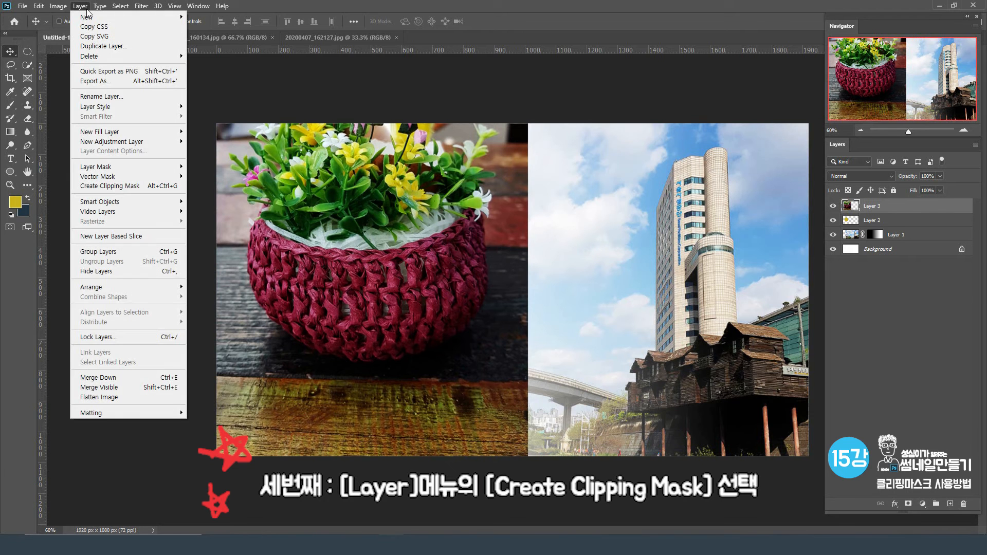
click(151, 186)
drag(346, 250, 343, 325)
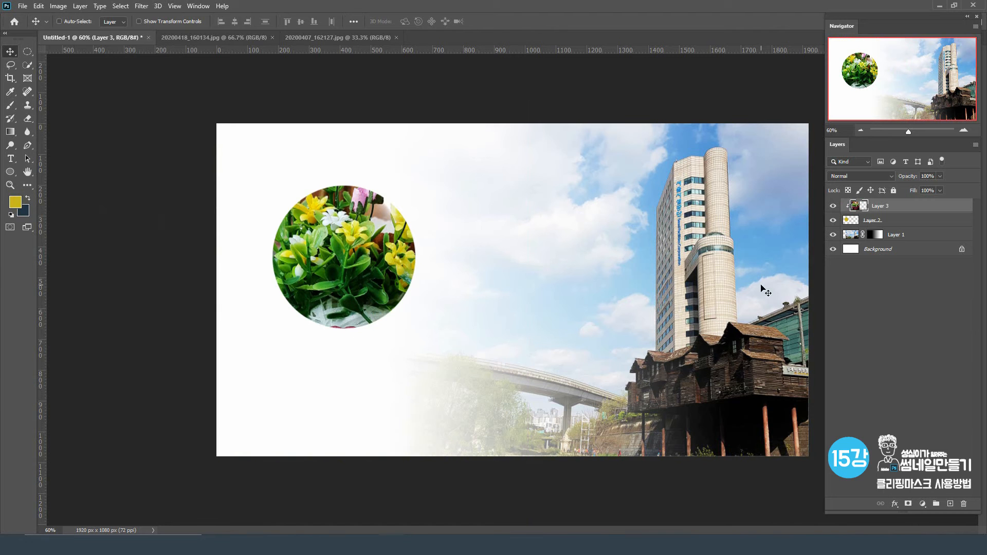
click(887, 222)
click(886, 207)
click(79, 6)
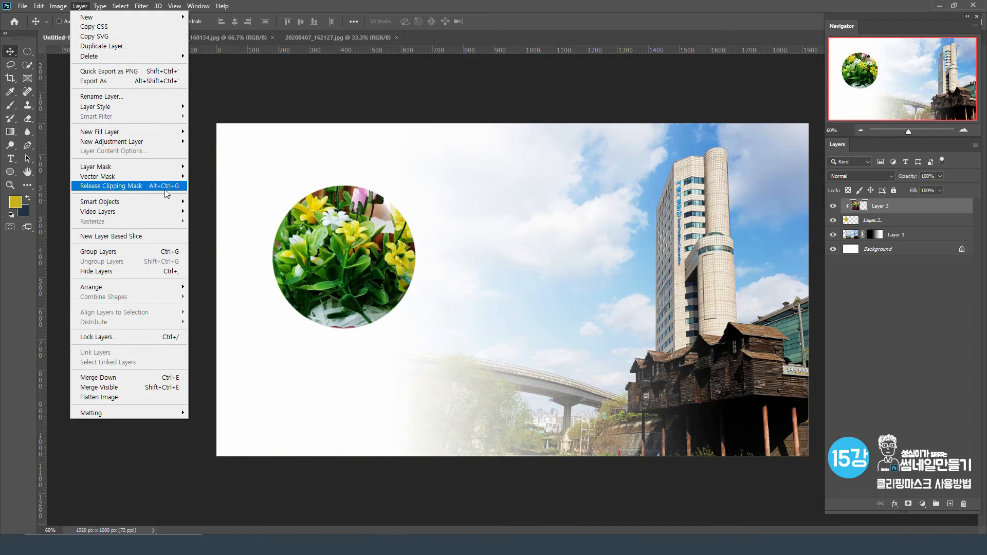
click(373, 242)
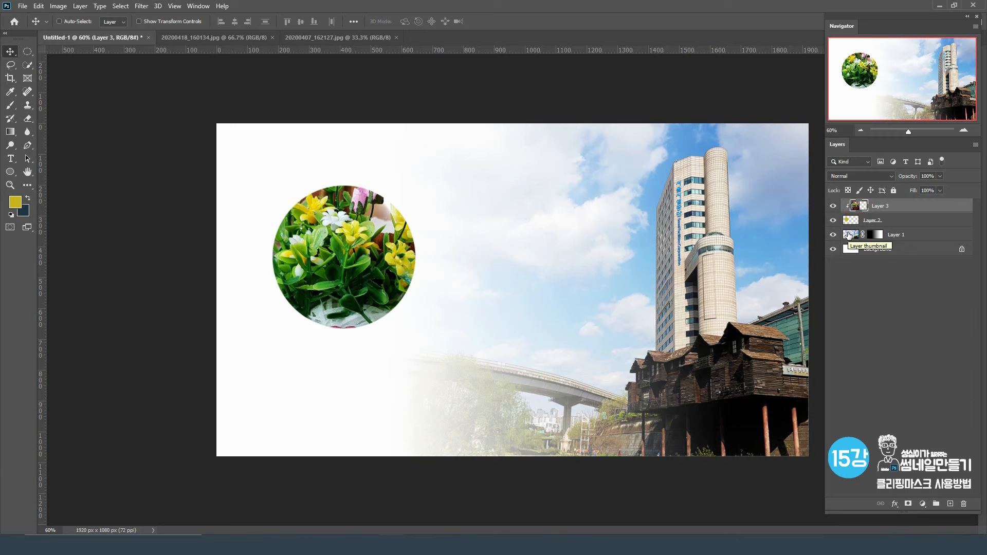
Step: Scale the clipped flower photo to about 45% and position it so the flowers and the basket's upper part fill the circle
drag(362, 239, 387, 286)
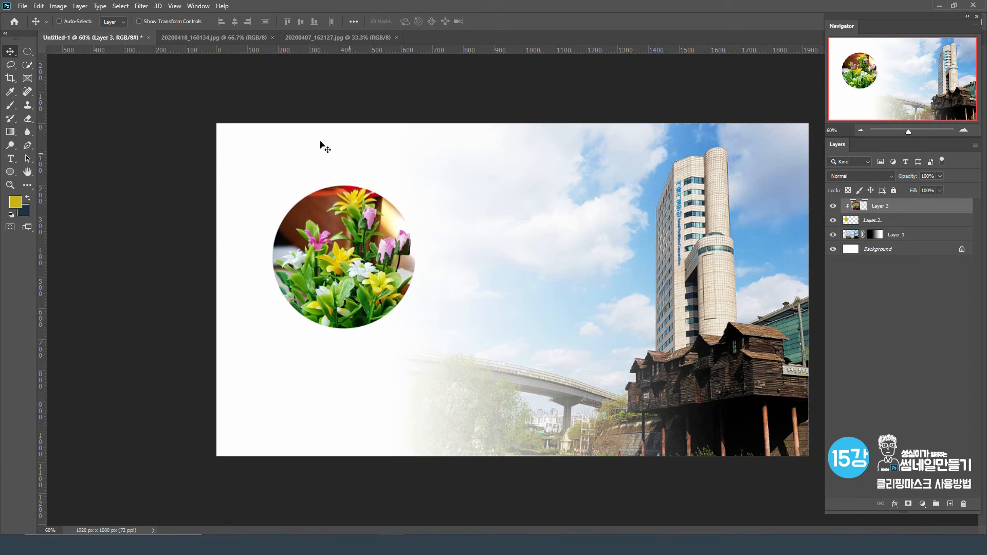
click(38, 5)
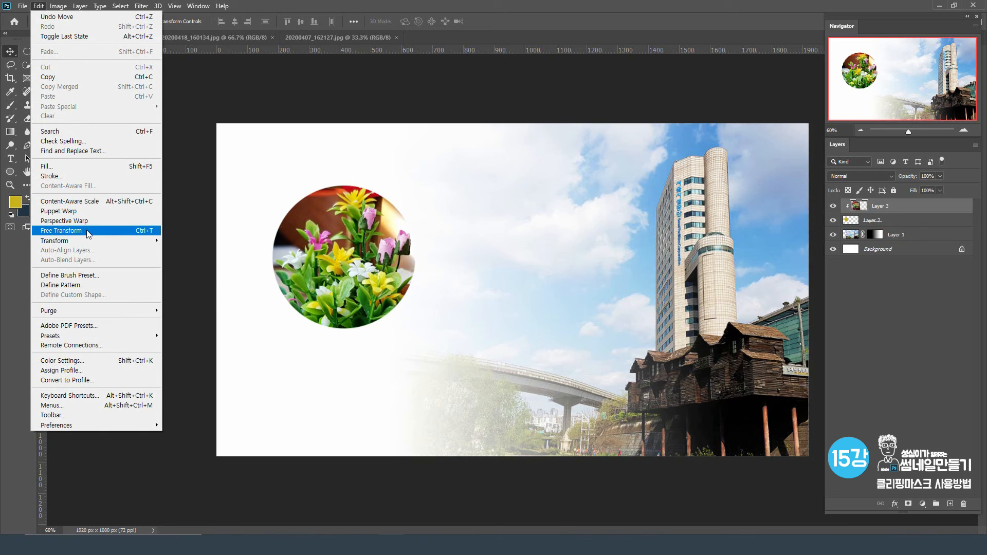
mouse_move(88, 238)
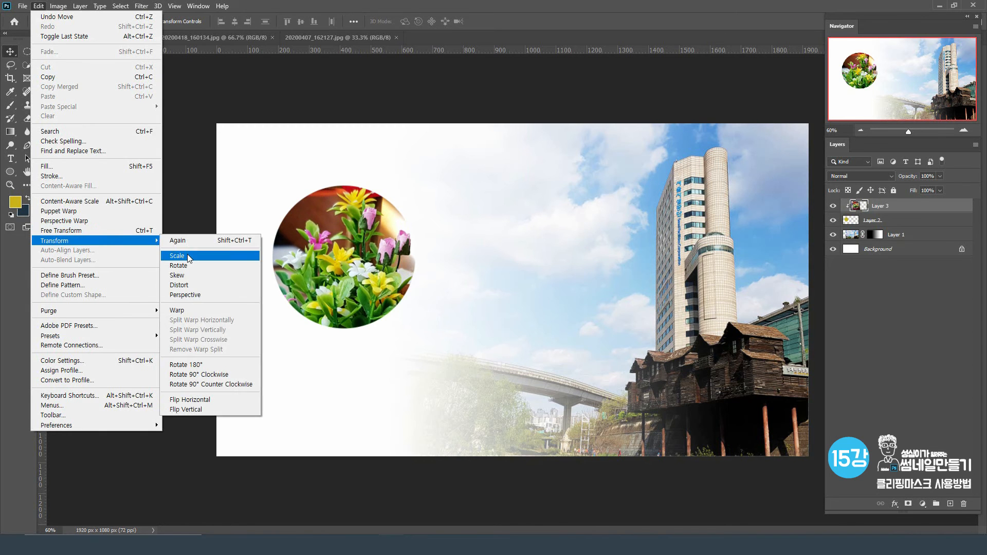
click(188, 255)
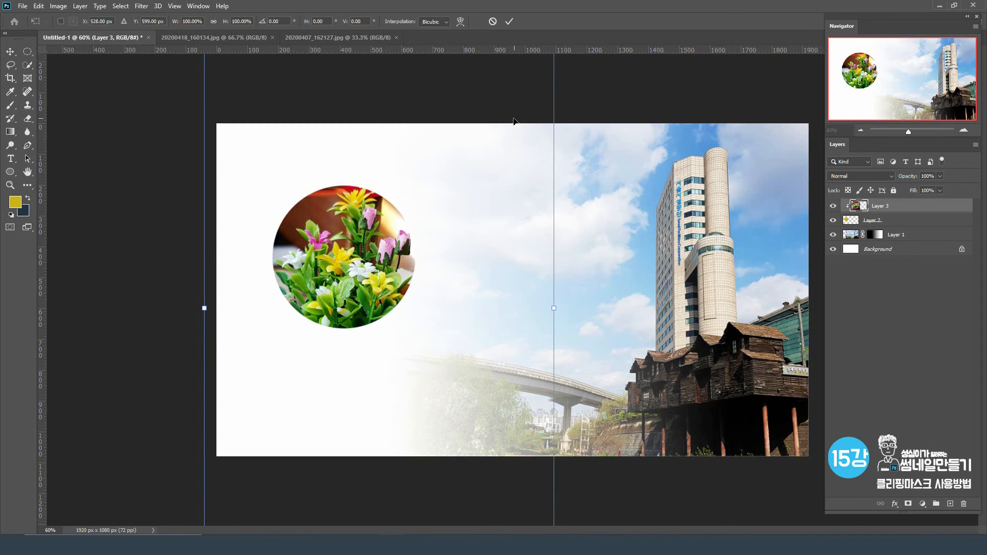
drag(319, 307, 329, 71)
drag(564, 381, 483, 238)
drag(252, 171, 279, 396)
drag(513, 465, 428, 317)
drag(380, 278, 387, 396)
drag(432, 132, 413, 161)
drag(363, 254, 376, 217)
drag(426, 413, 391, 387)
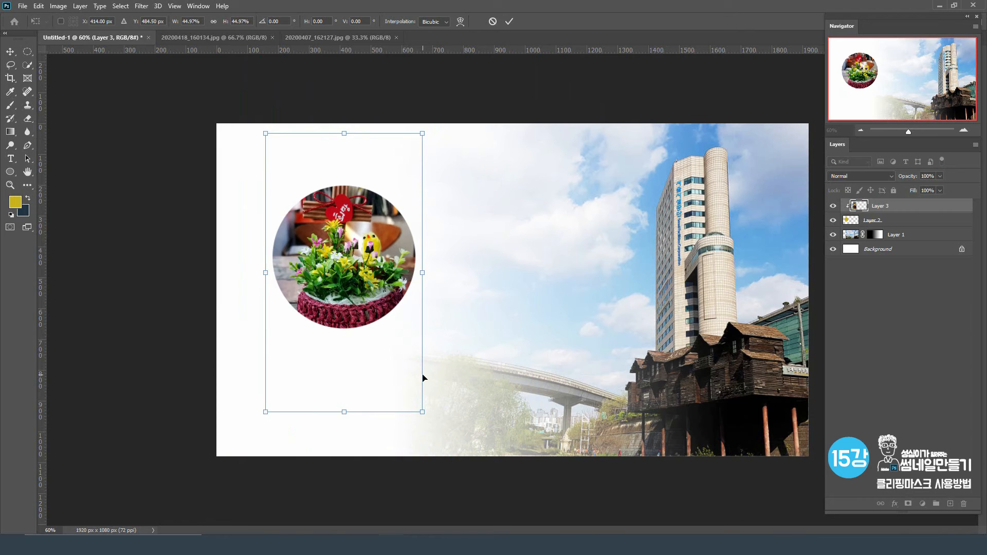
click(509, 23)
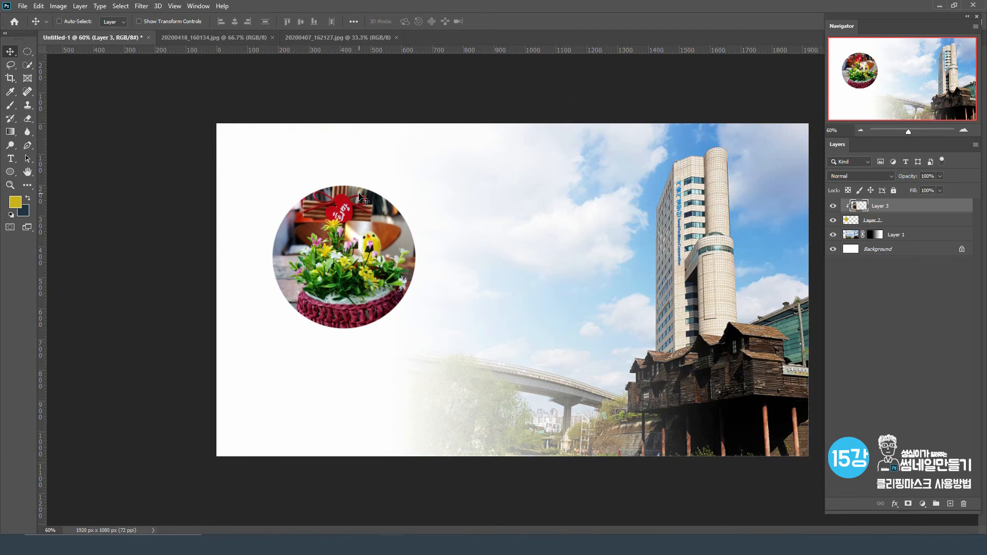
Step: Add a light grey Stroke layer style to the circle on Layer 2, 21 px wide and positioned outside
click(877, 221)
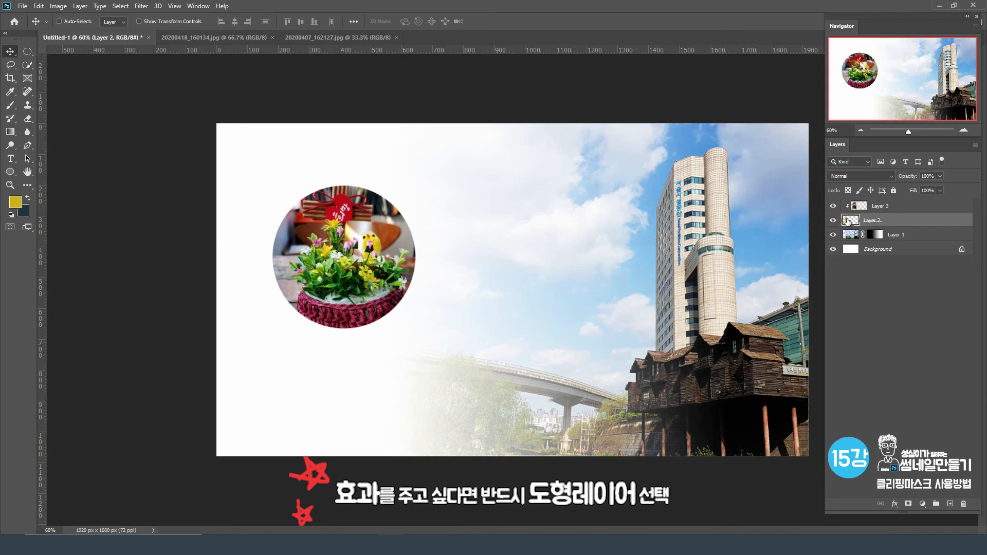
click(78, 7)
mouse_move(134, 107)
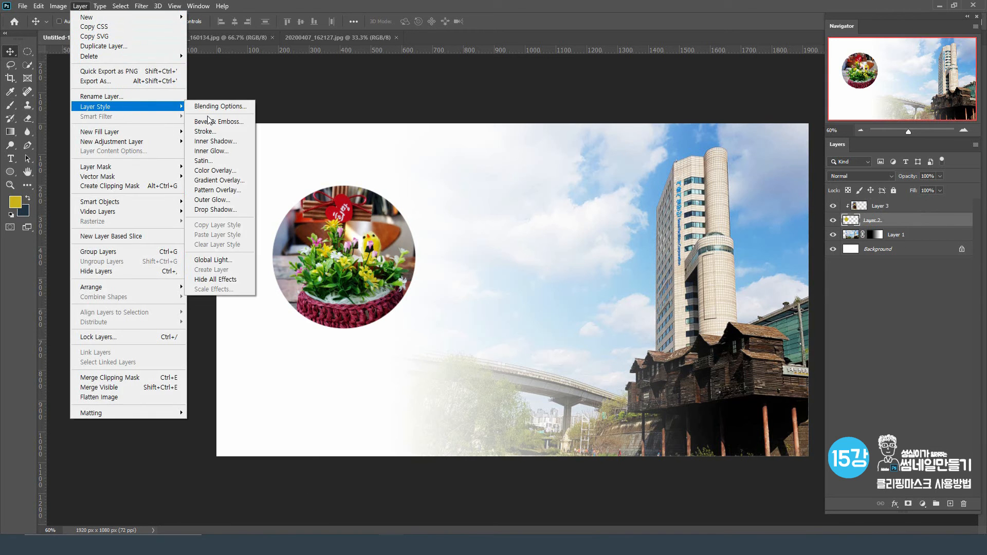
click(227, 132)
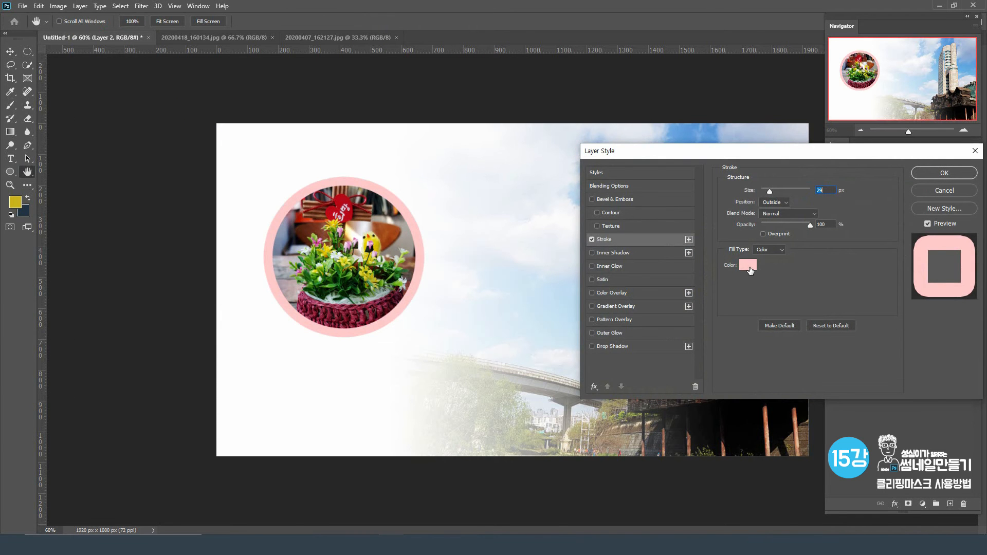
click(750, 271)
click(14, 197)
drag(14, 197, 9, 201)
click(247, 178)
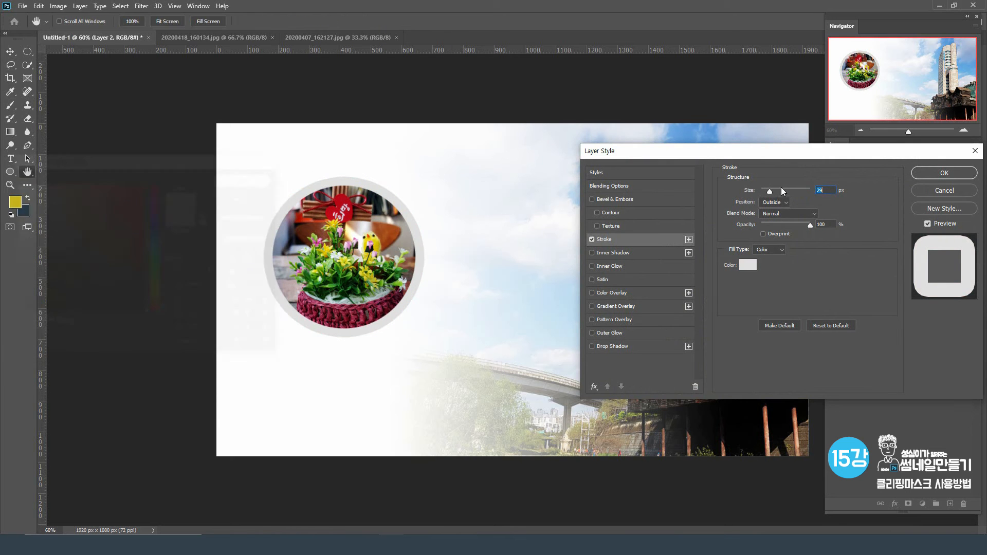
drag(769, 191, 767, 192)
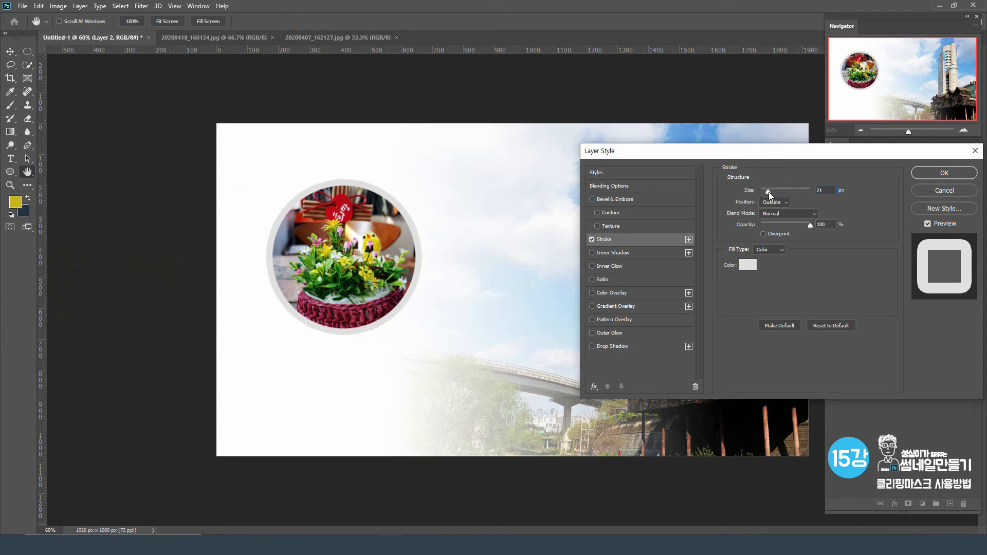
click(932, 172)
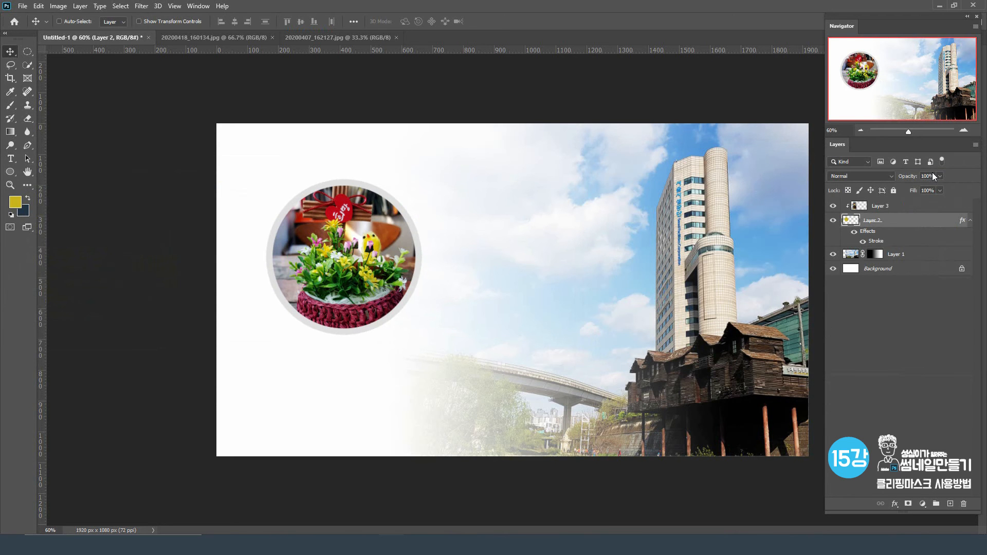
Step: Add a Drop Shadow to the circle layer with 35 px distance, 10% spread and 40 px size
click(80, 6)
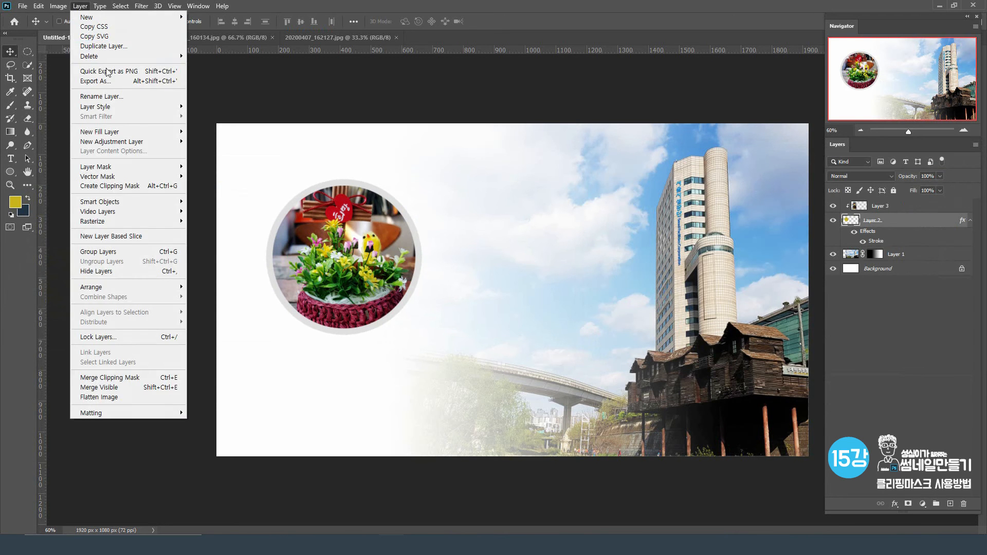
mouse_move(118, 113)
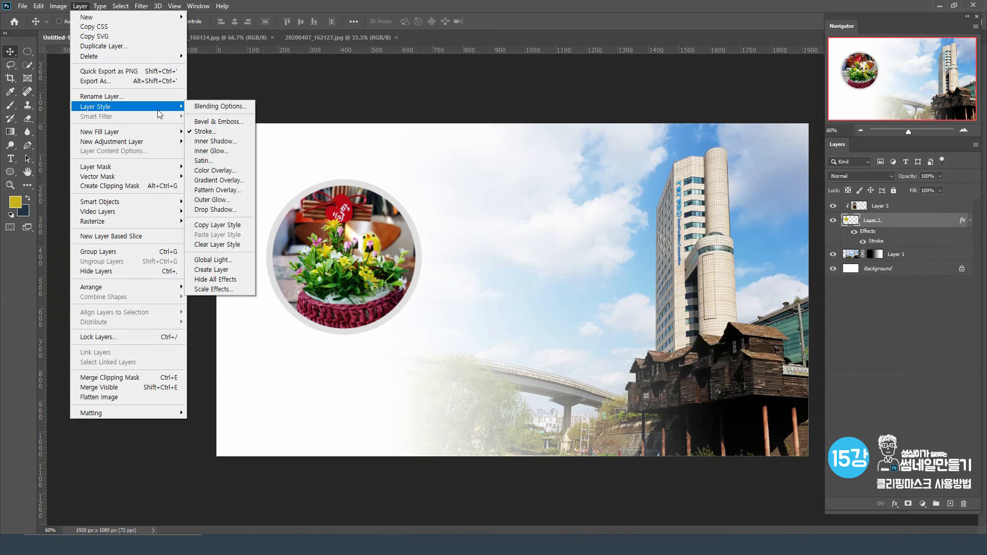
click(244, 209)
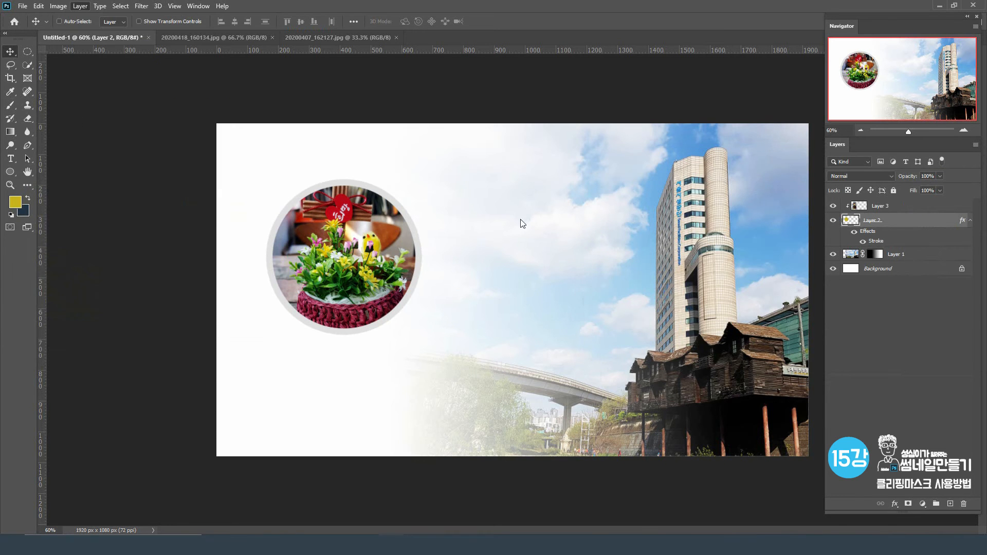
drag(777, 242, 774, 264)
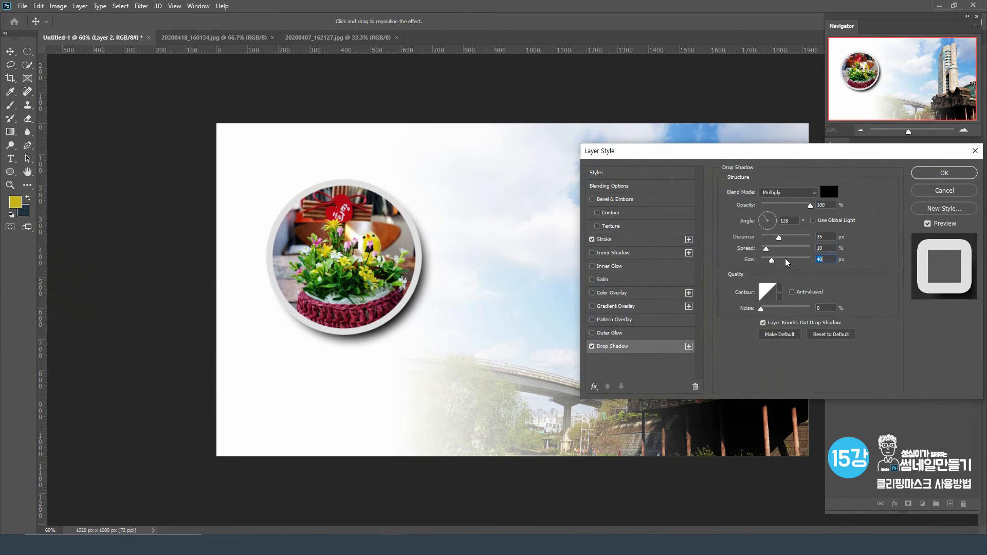
click(928, 176)
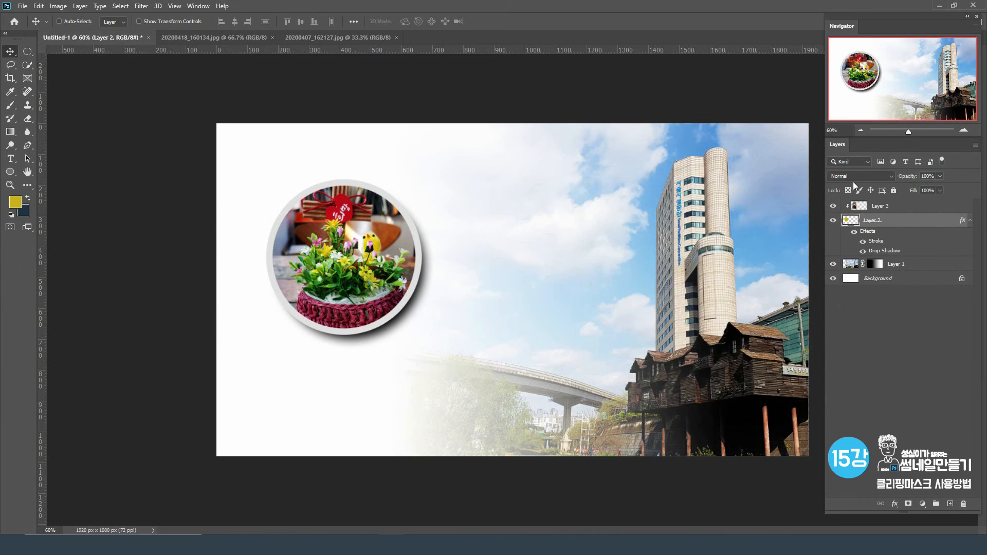
Step: Group the flower photo layer with its circle layer and move the group slightly right and down
drag(352, 296, 353, 299)
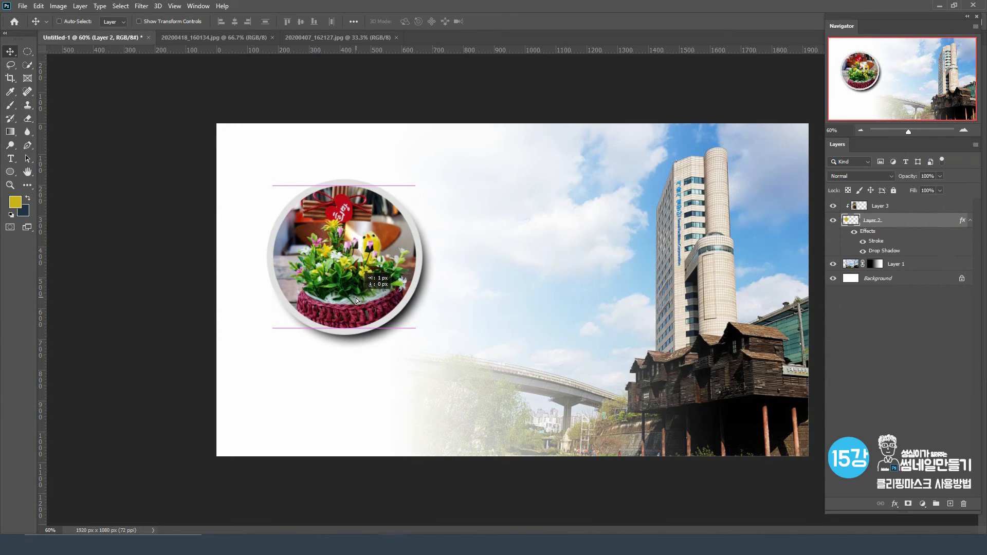
shift+click(890, 205)
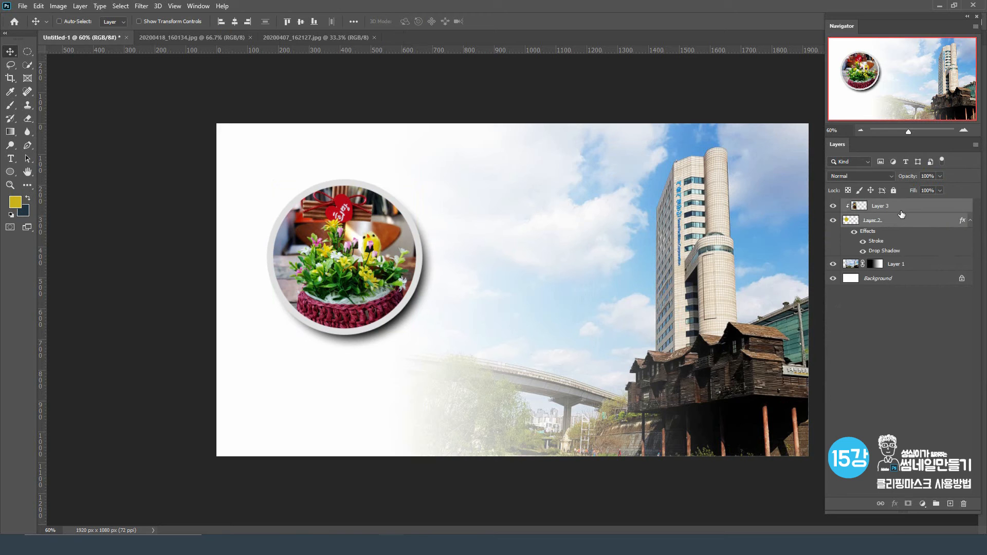
click(80, 7)
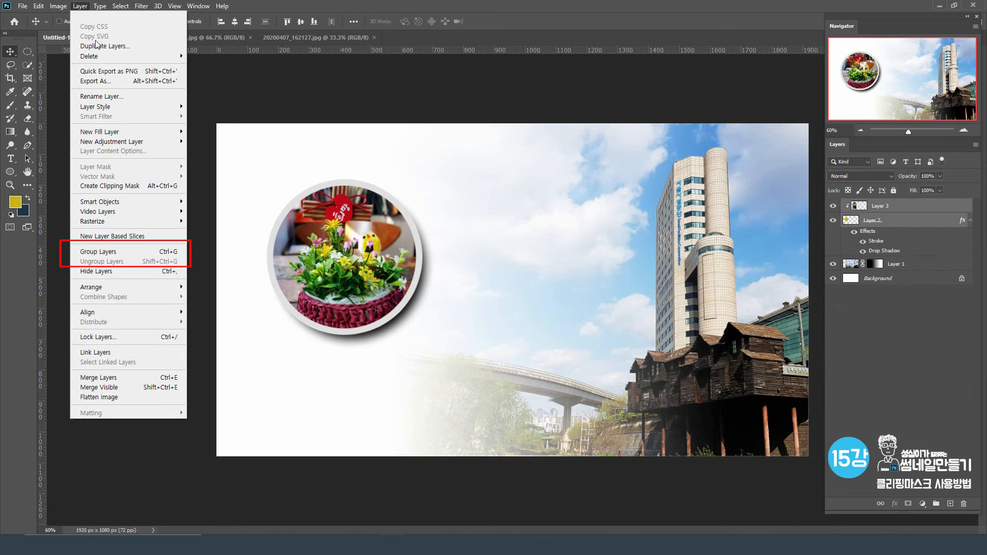
click(154, 253)
mouse_move(344, 258)
mouse_down()
mouse_move(373, 283)
mouse_move(339, 263)
mouse_move(346, 248)
mouse_up()
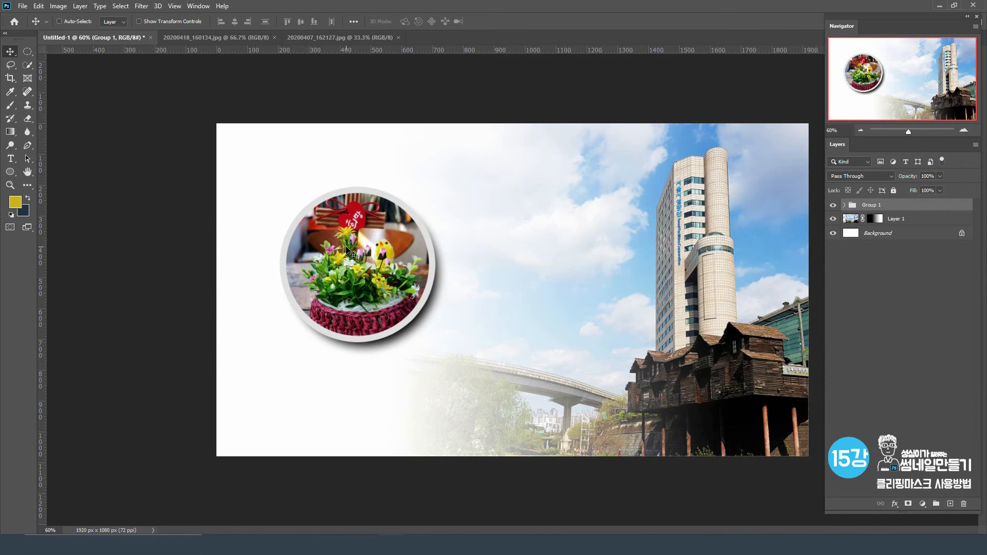
Step: Add a new layer above Group 1 and draw a smaller circular marquee selection overlapping the photo circle's upper-right edge
key(m)
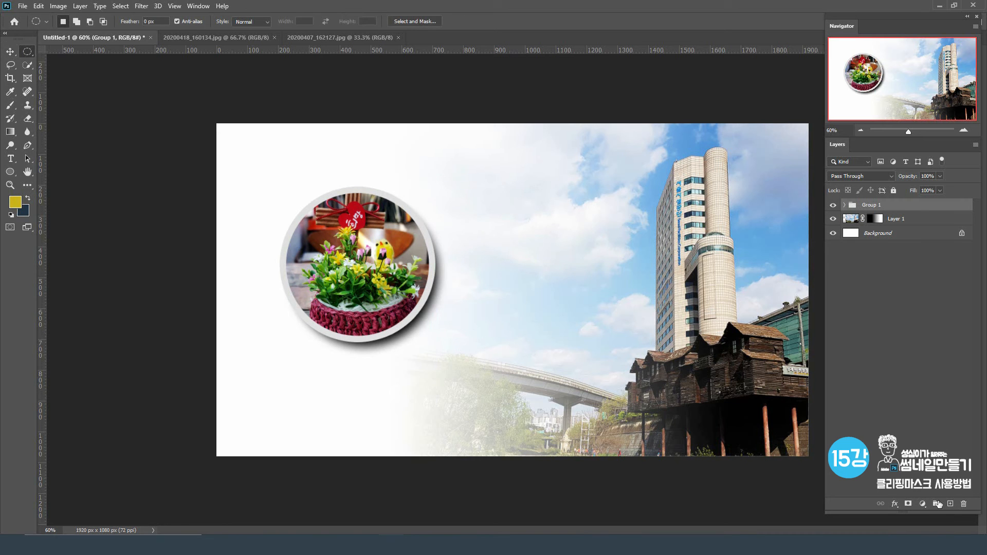
click(950, 504)
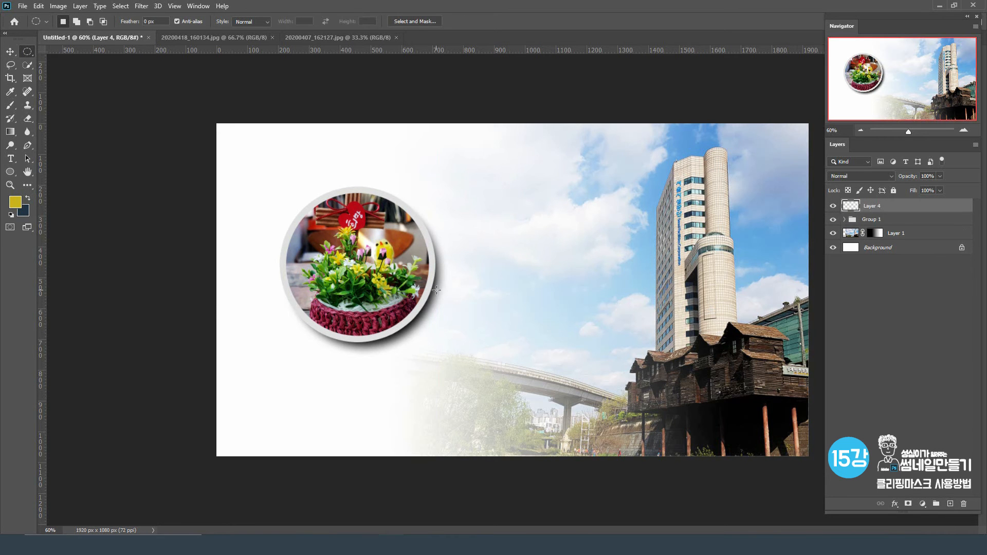
click(14, 173)
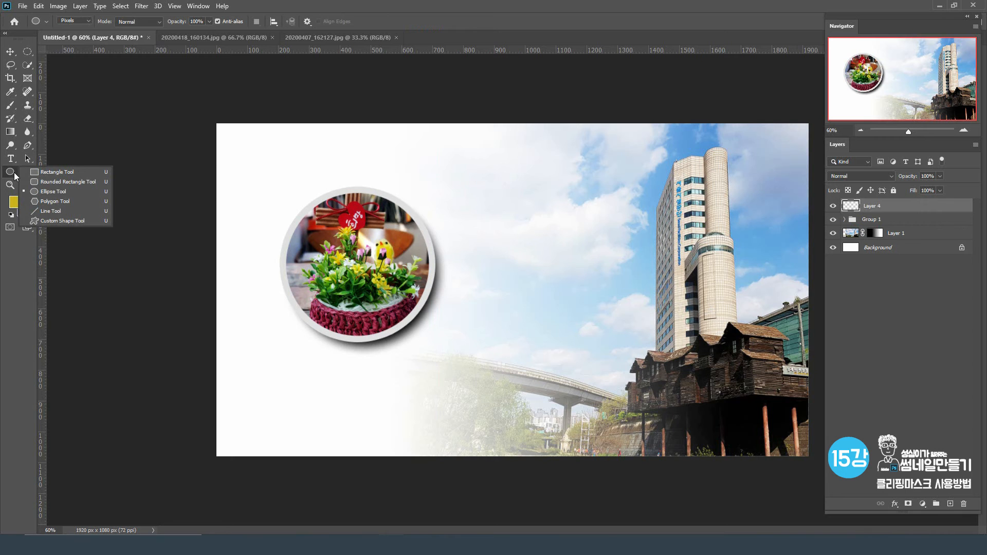
click(14, 171)
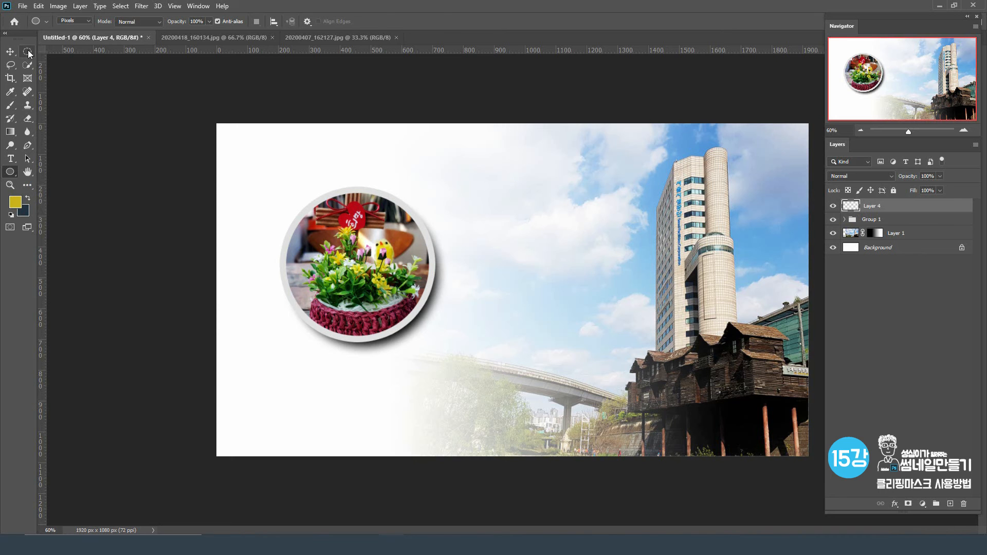
click(28, 51)
drag(403, 176, 495, 272)
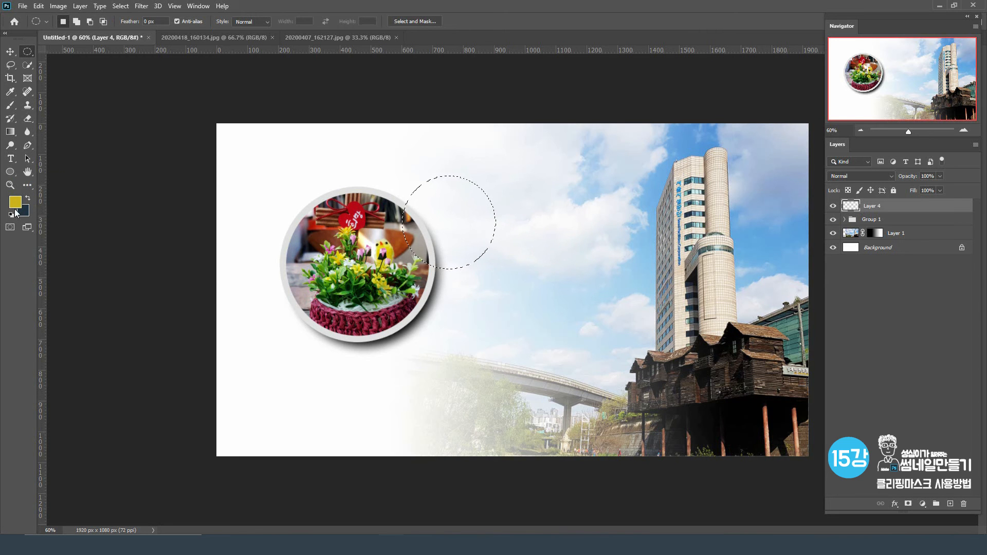
Step: Fill the circular selection on Layer 4 with the yellow foreground color at 100% opacity and deselect it
click(39, 6)
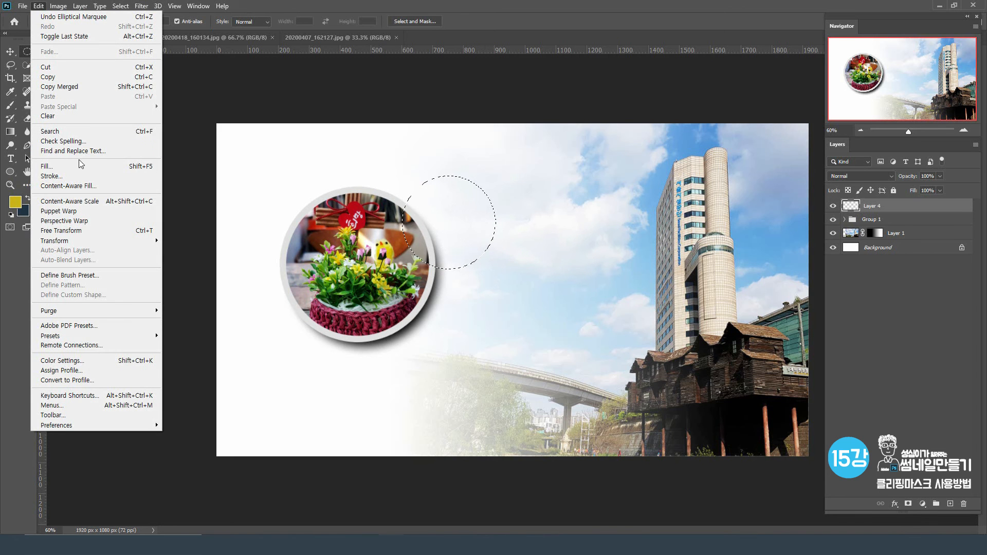
click(82, 165)
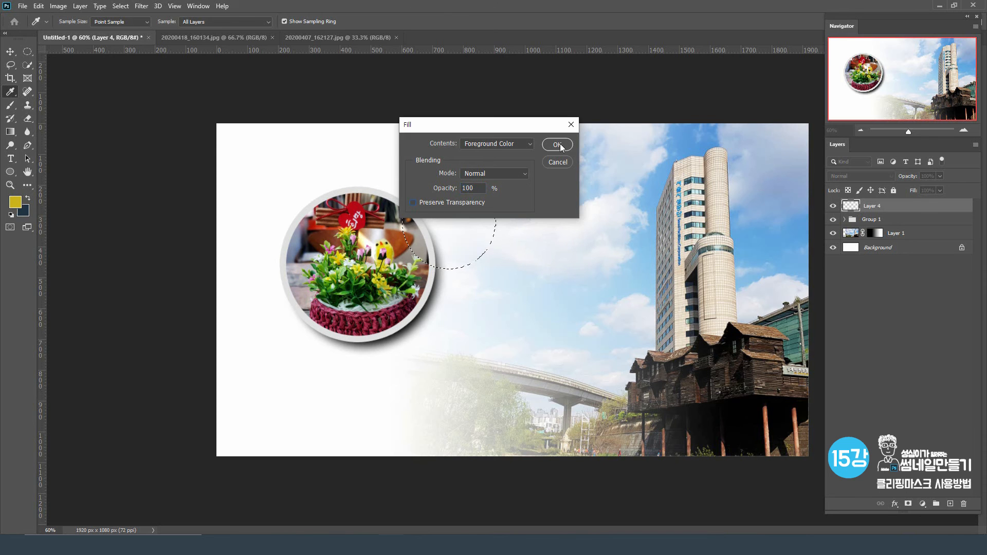
click(559, 145)
key(ctrl+d)
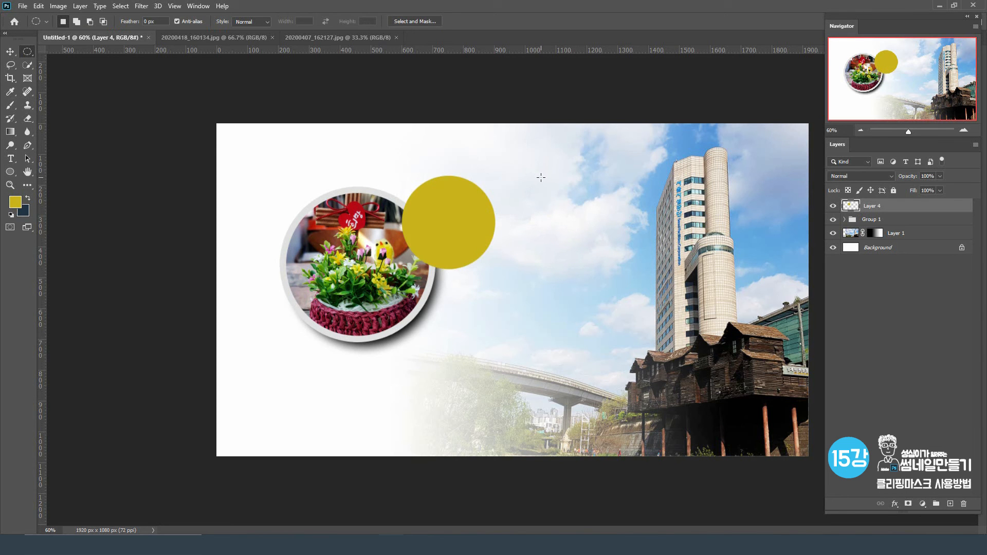
Step: Open the photo 20200424_145336 of the red giraffe sculpture
click(22, 7)
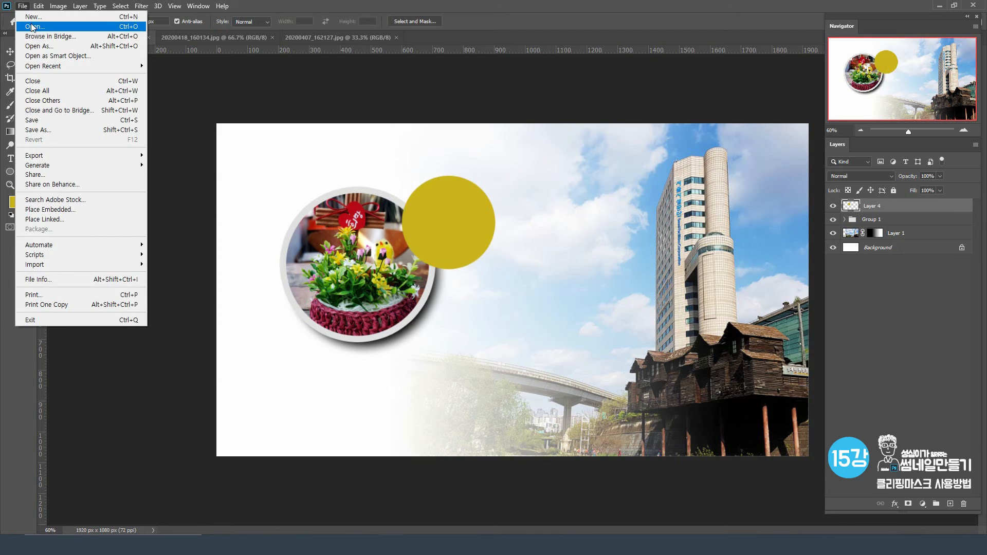
click(34, 27)
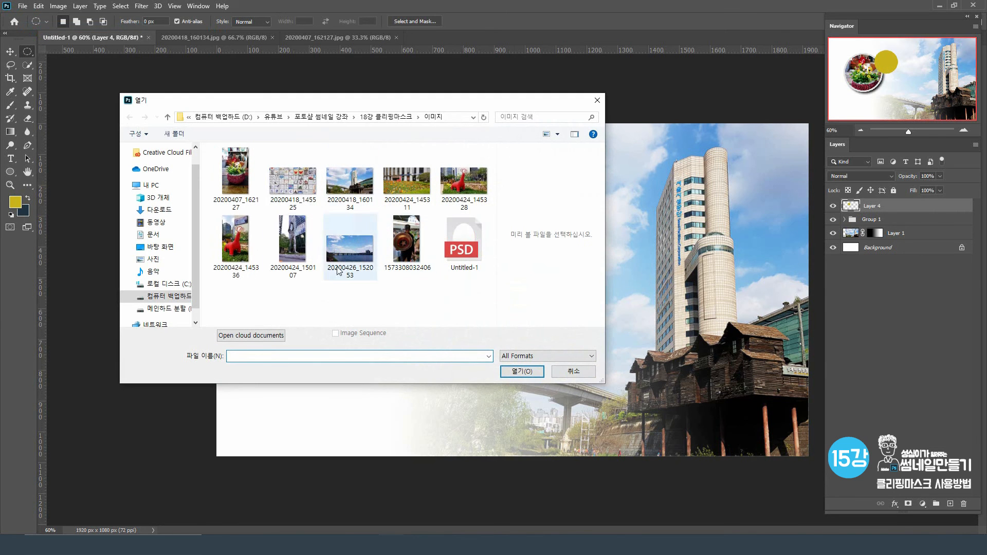
click(241, 252)
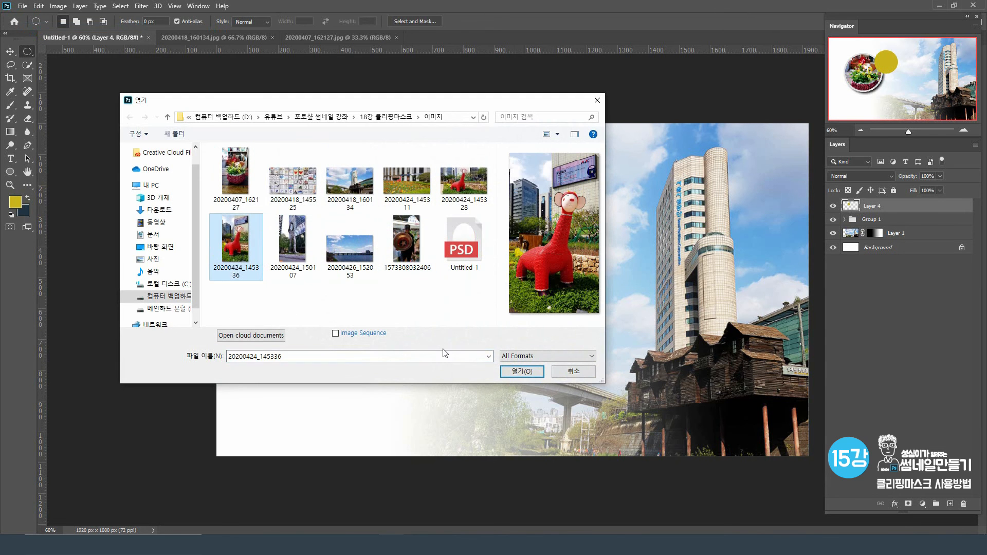
click(539, 375)
Step: Copy the giraffe photo into the Untitled-1 document as a new layer above Layer 4
click(11, 51)
key(ctrl+Tab)
drag(361, 185, 440, 315)
drag(374, 295, 637, 235)
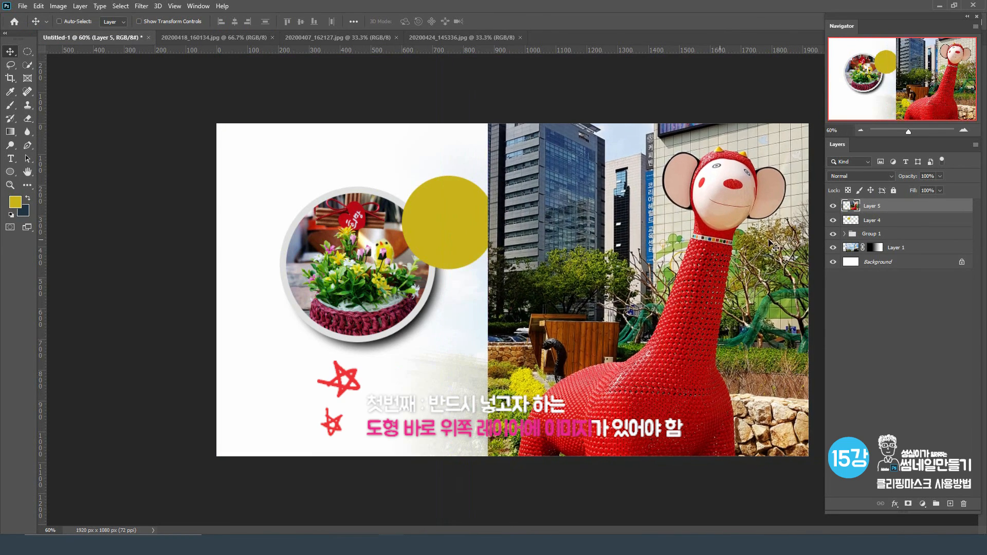
Step: Move the giraffe photo on Layer 5 left until its head covers the yellow circle
click(870, 221)
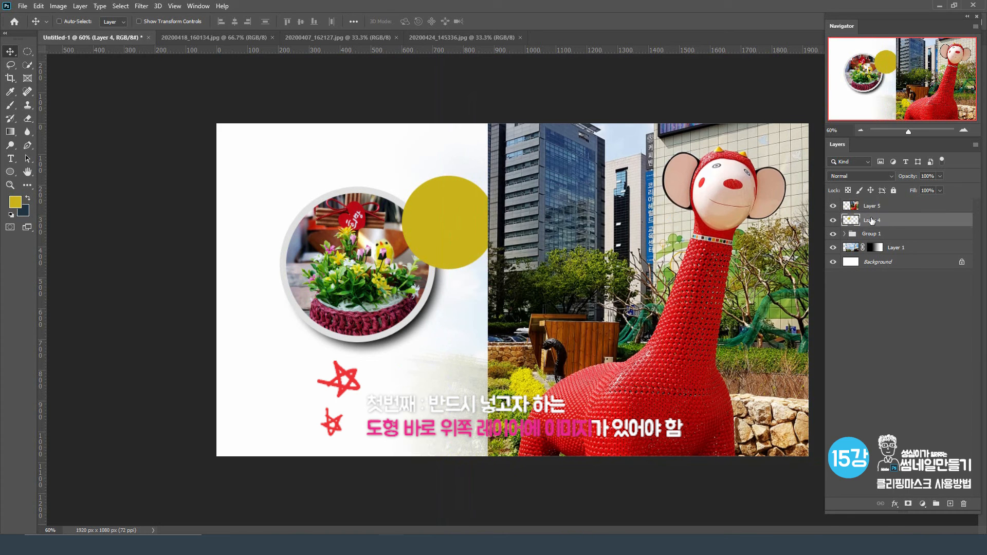
click(872, 210)
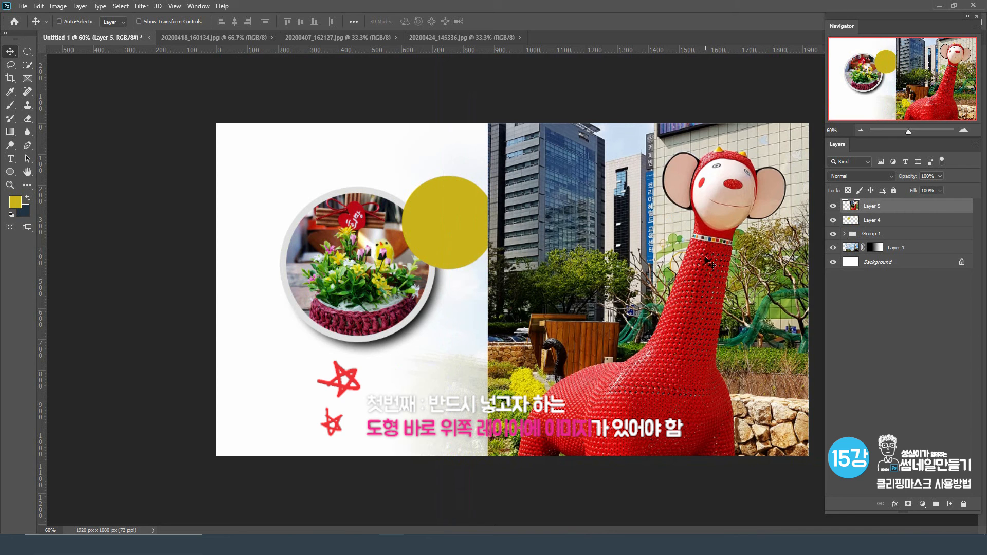
drag(742, 234, 664, 251)
click(885, 220)
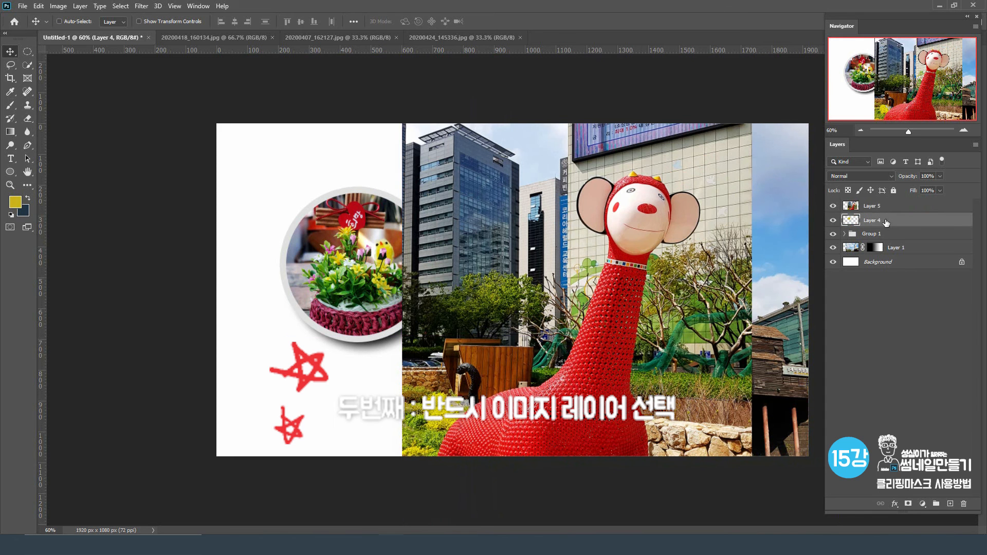
click(884, 207)
drag(702, 217, 498, 217)
Step: Clip the giraffe photo to the yellow circle on Layer 4 and shift it so the face sits inside
click(80, 6)
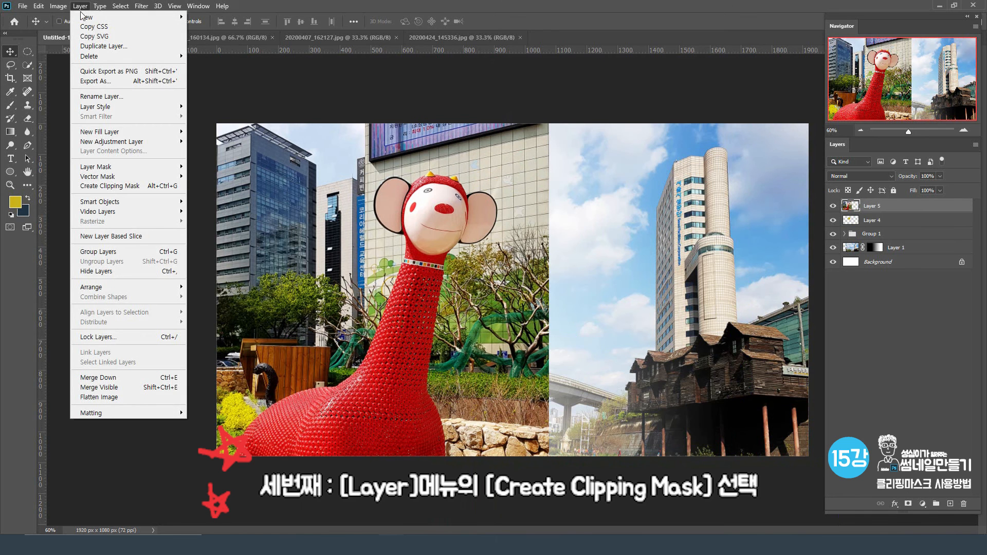
click(132, 186)
drag(460, 205, 483, 217)
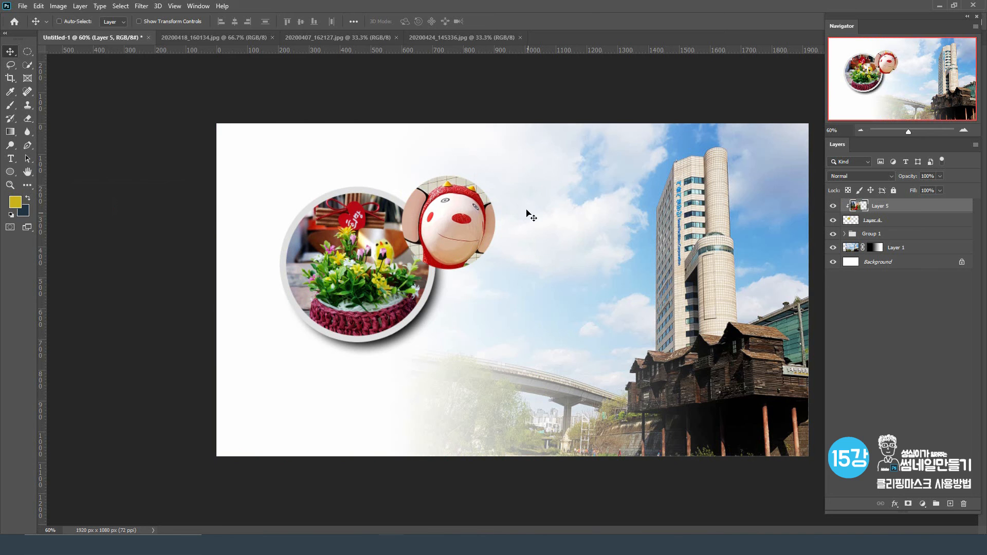
Step: Scale the clipped giraffe photo proportionally to 59.44% and position its head and neck inside the small circle
click(39, 6)
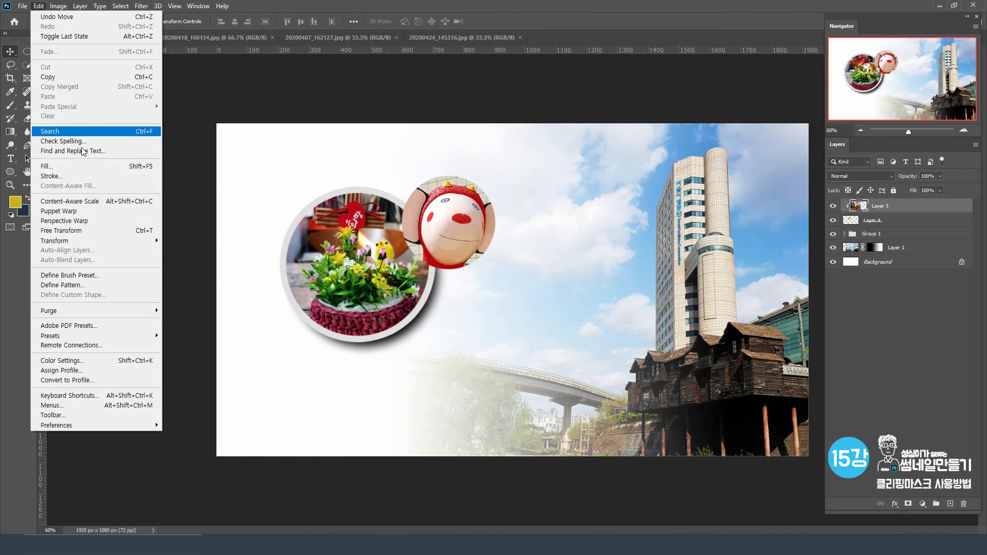
click(111, 230)
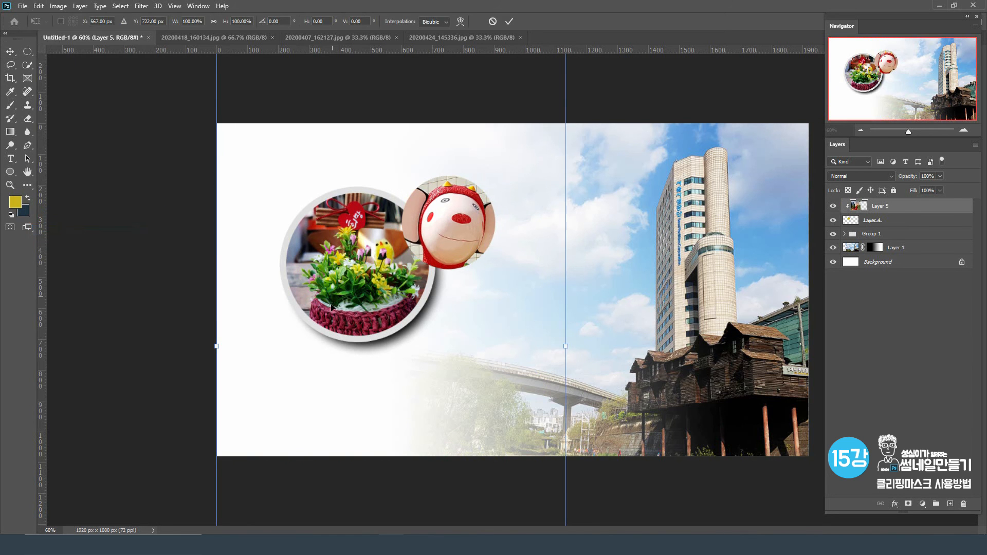
drag(303, 149, 315, 280)
drag(228, 167, 384, 385)
drag(451, 446, 417, 222)
drag(444, 280, 436, 256)
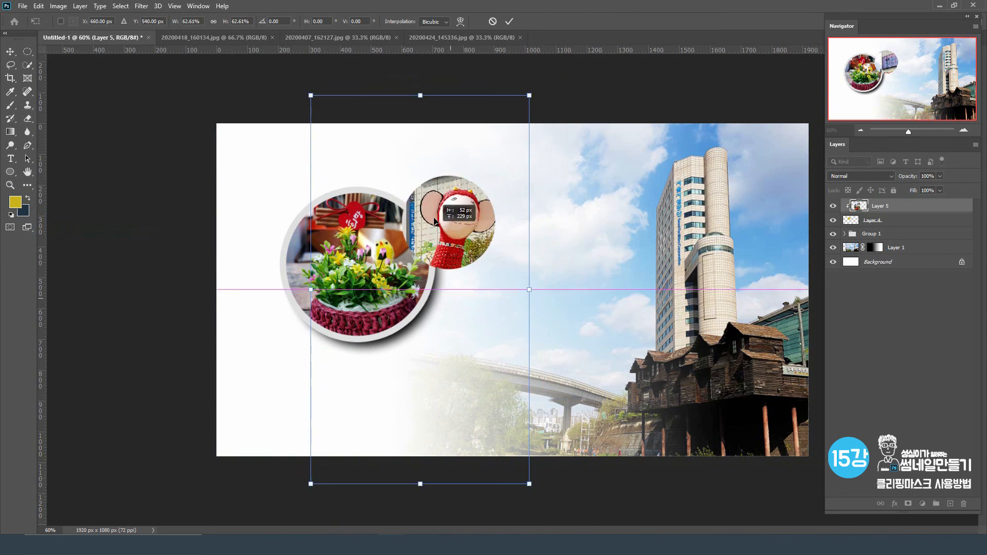
drag(529, 476, 507, 413)
drag(457, 280, 468, 309)
drag(506, 115, 530, 100)
drag(463, 252, 456, 269)
drag(311, 465, 305, 479)
drag(484, 235, 488, 231)
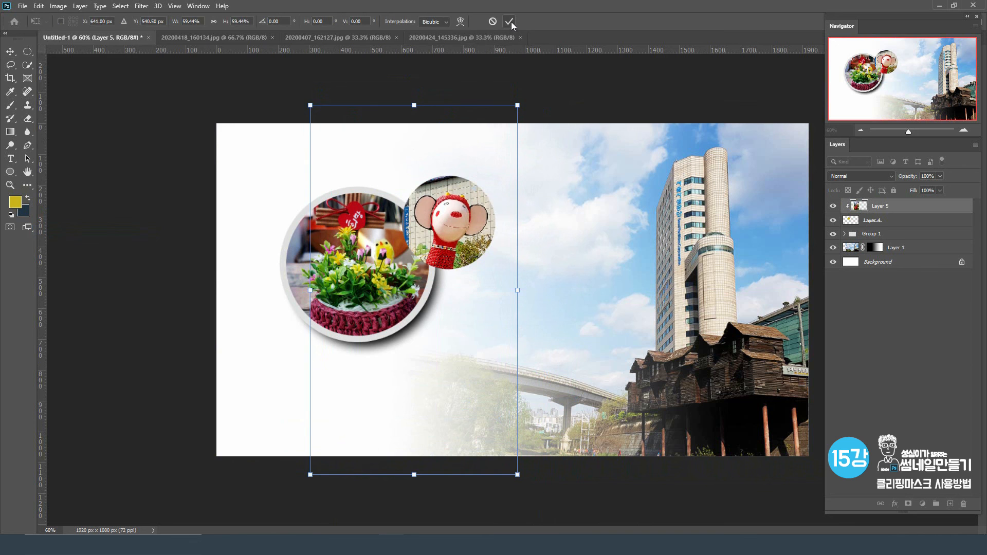
click(510, 21)
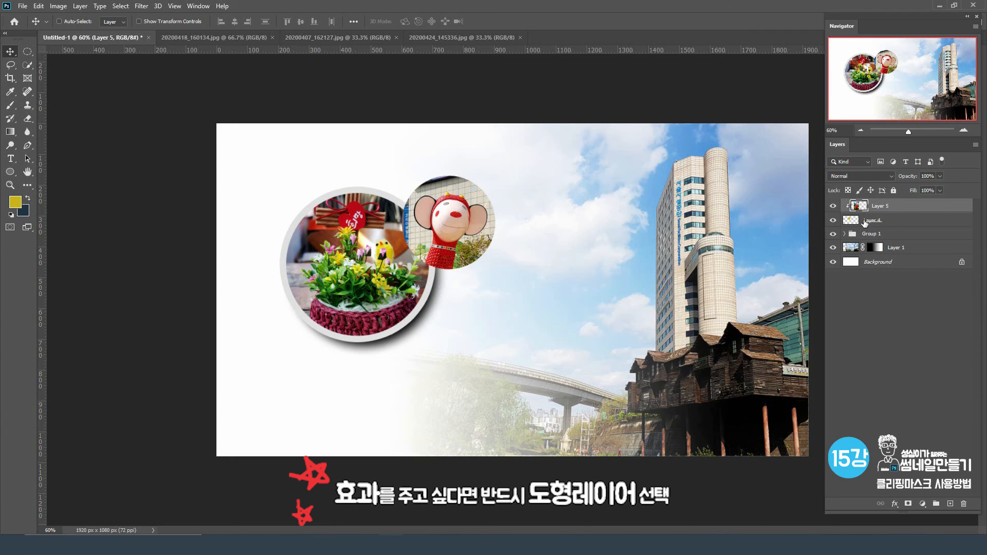
Step: Add a 16 px outside Stroke in pink ffb5b5 to the small circle on Layer 4
click(864, 222)
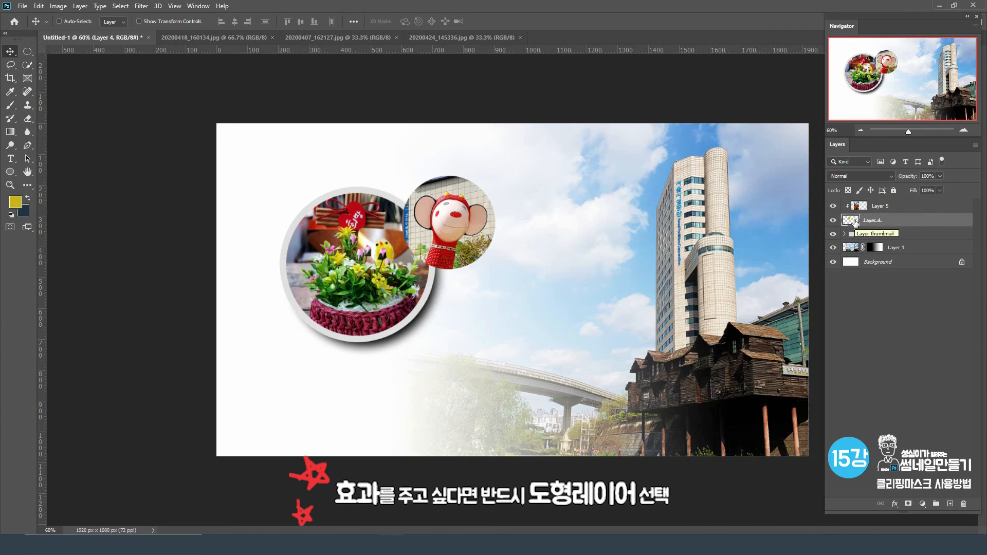
click(80, 6)
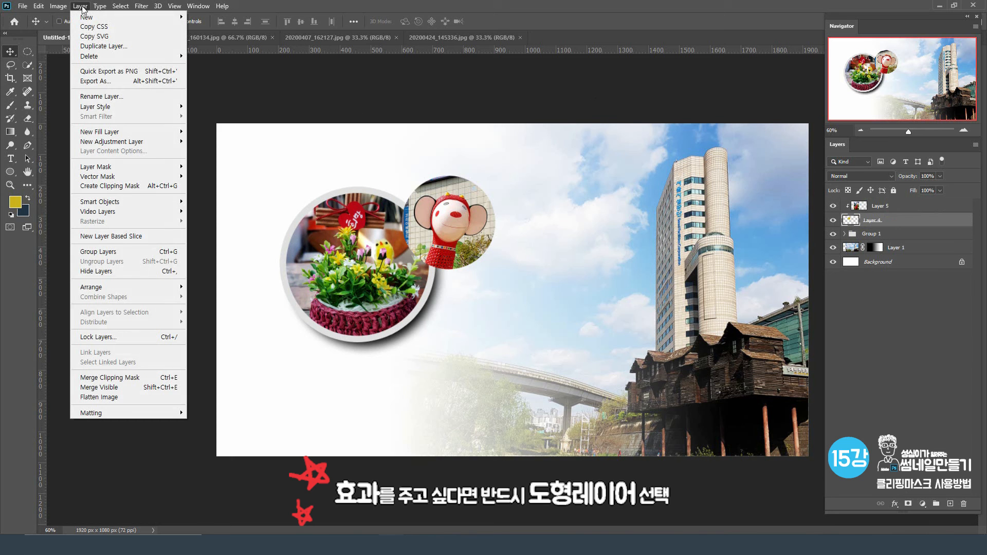
mouse_move(118, 112)
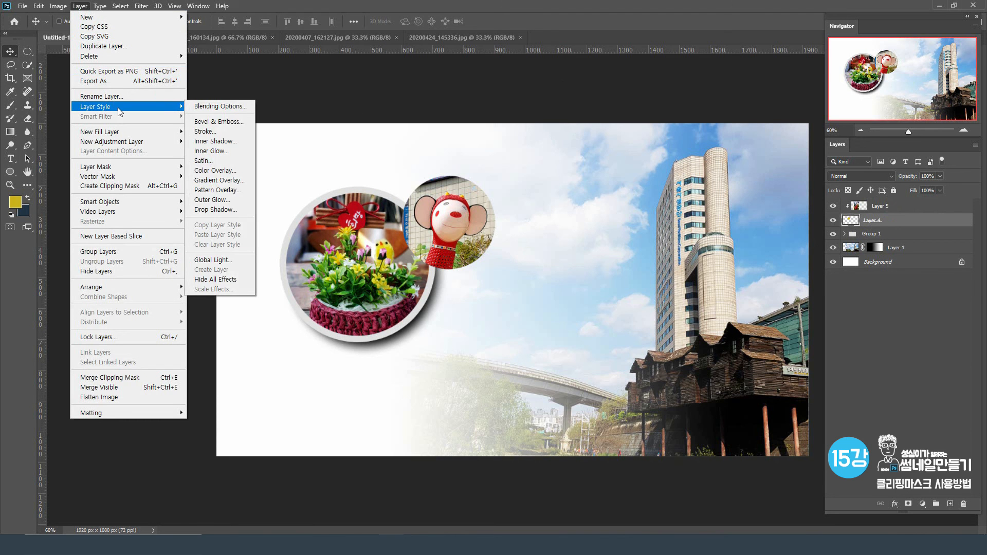
click(233, 132)
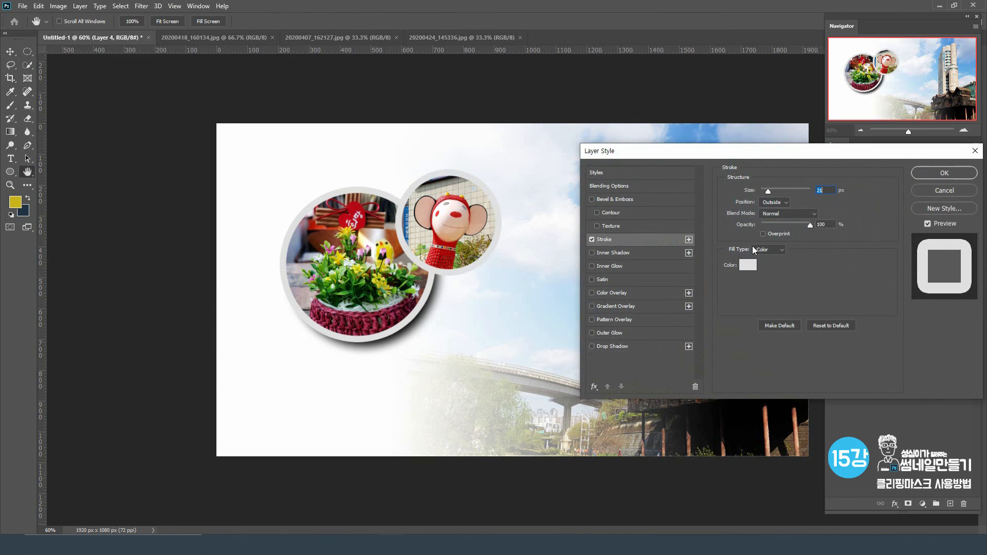
click(746, 265)
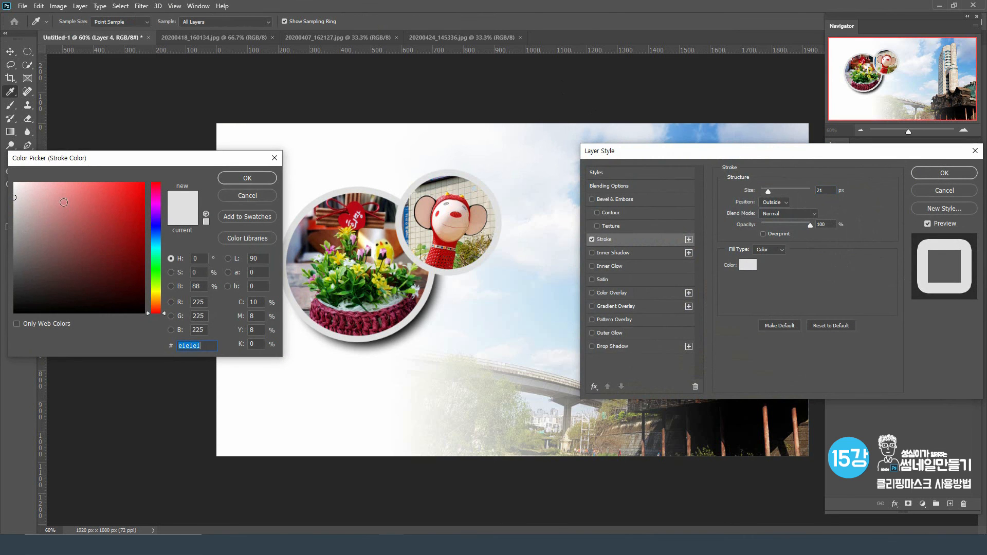
click(52, 183)
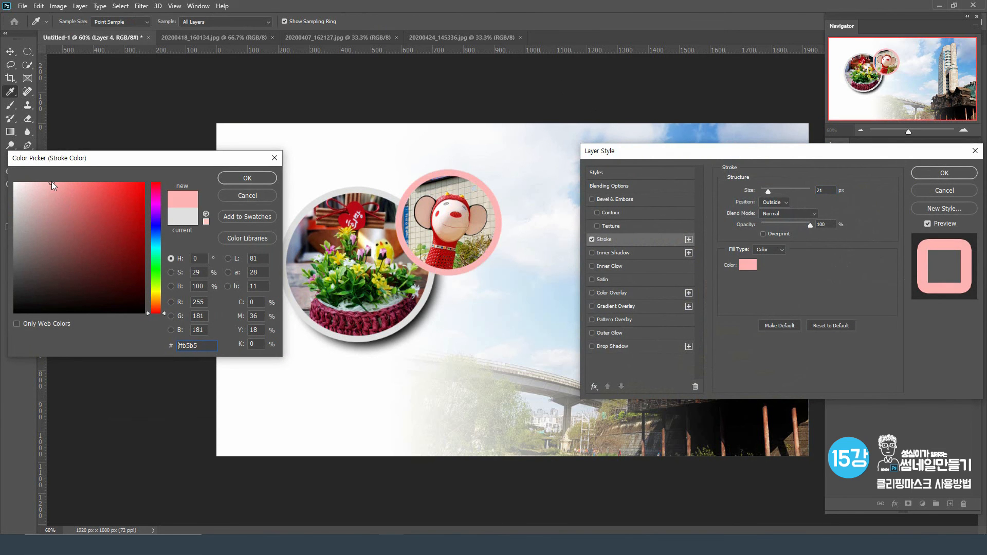
click(234, 178)
drag(768, 192, 767, 190)
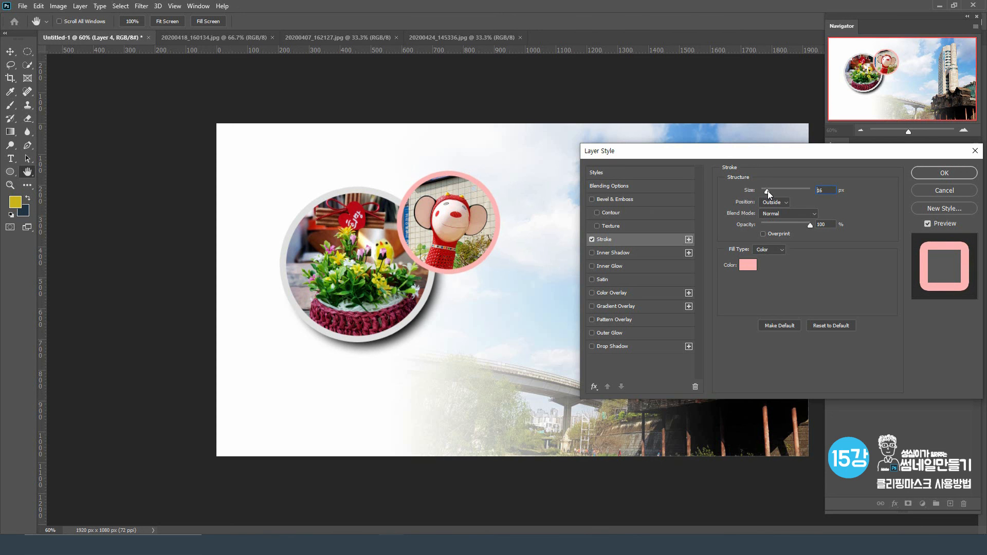
click(919, 173)
Step: Add a Drop Shadow to the small circle on Layer 4 with 27 px distance, 5% spread and 35 px size
click(81, 5)
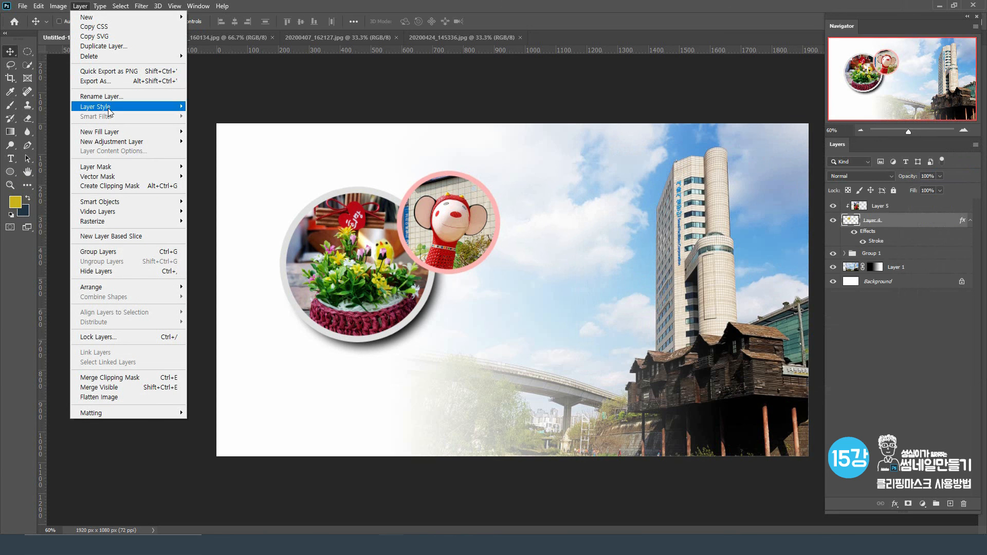
mouse_move(112, 107)
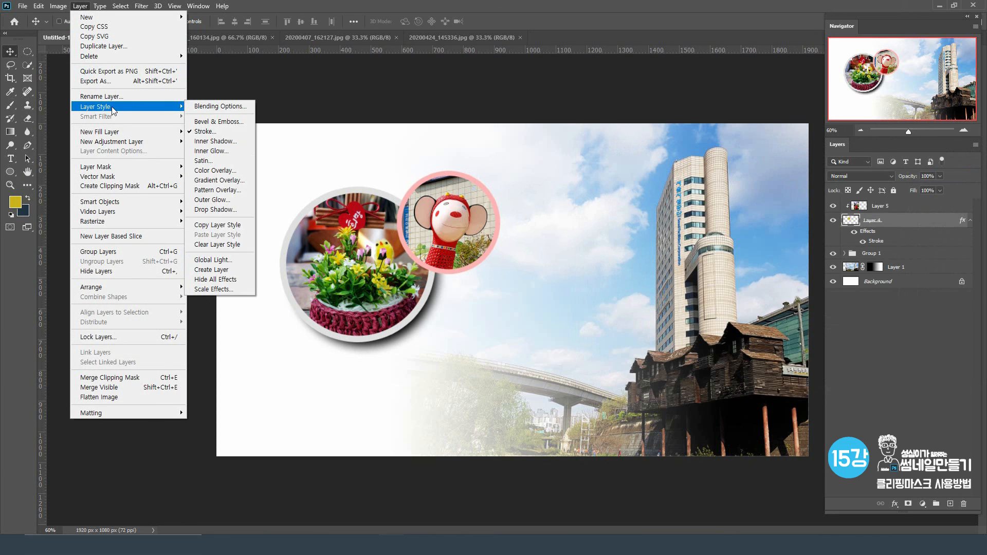
click(234, 210)
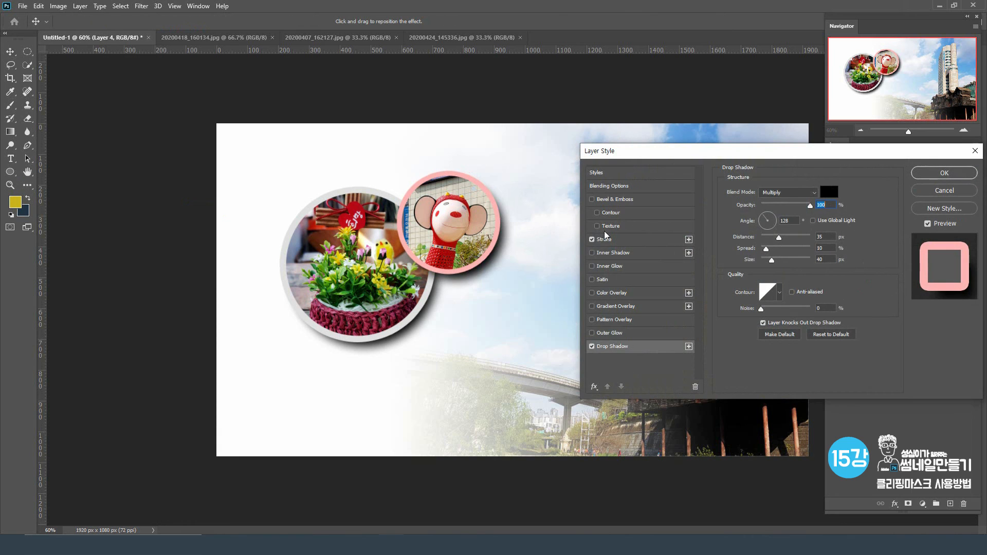
drag(779, 237, 771, 260)
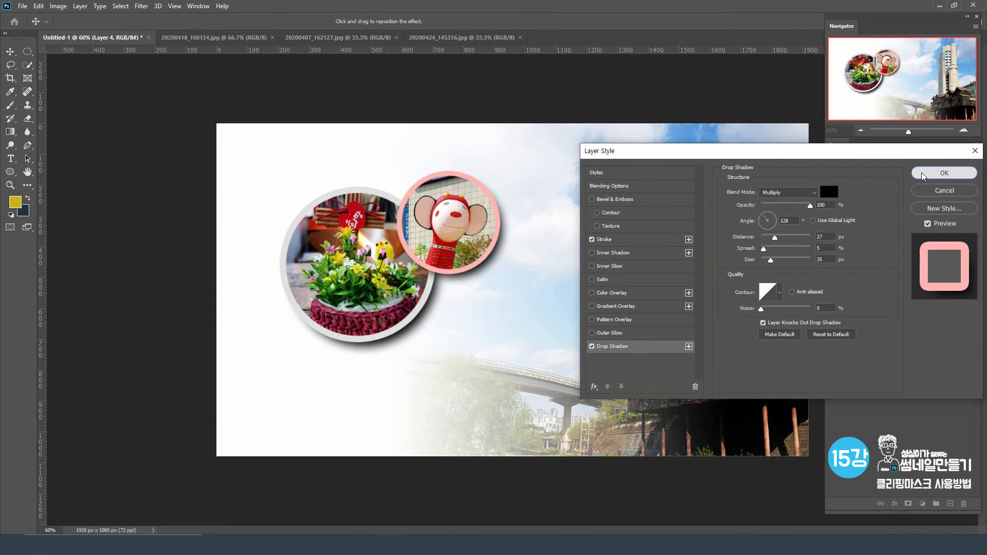
click(924, 174)
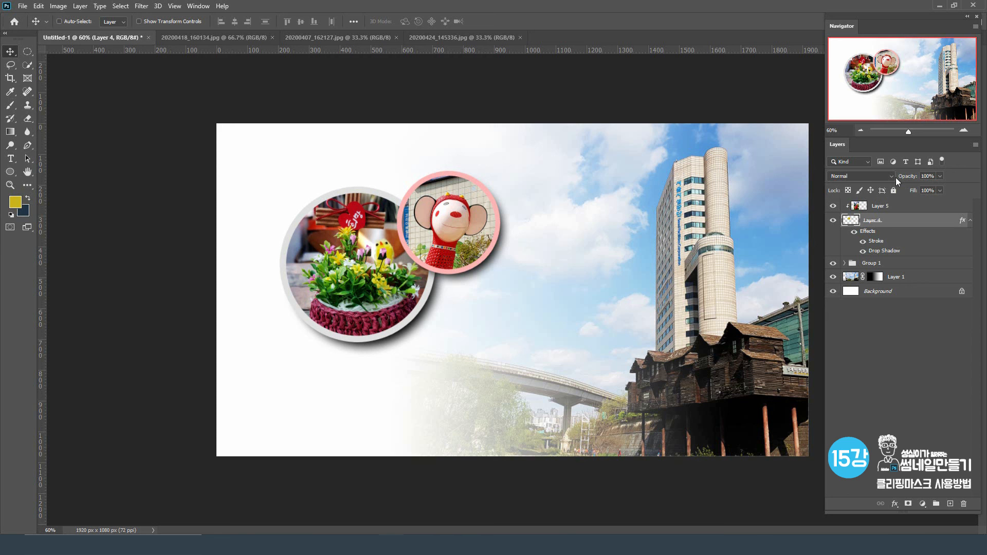
Step: Release the clipping mask of the giraffe photo on Layer 5 and clip it to the circle again
click(861, 206)
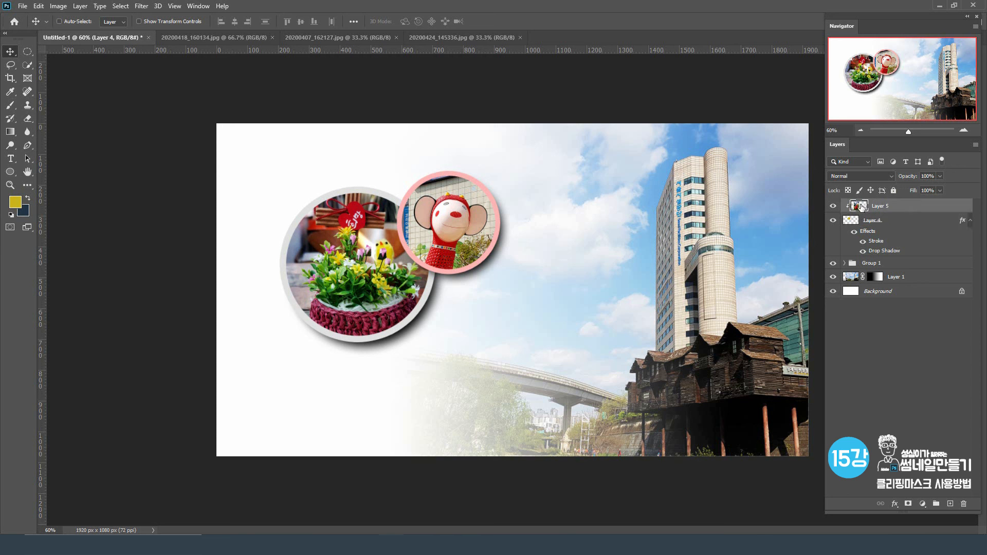
click(80, 7)
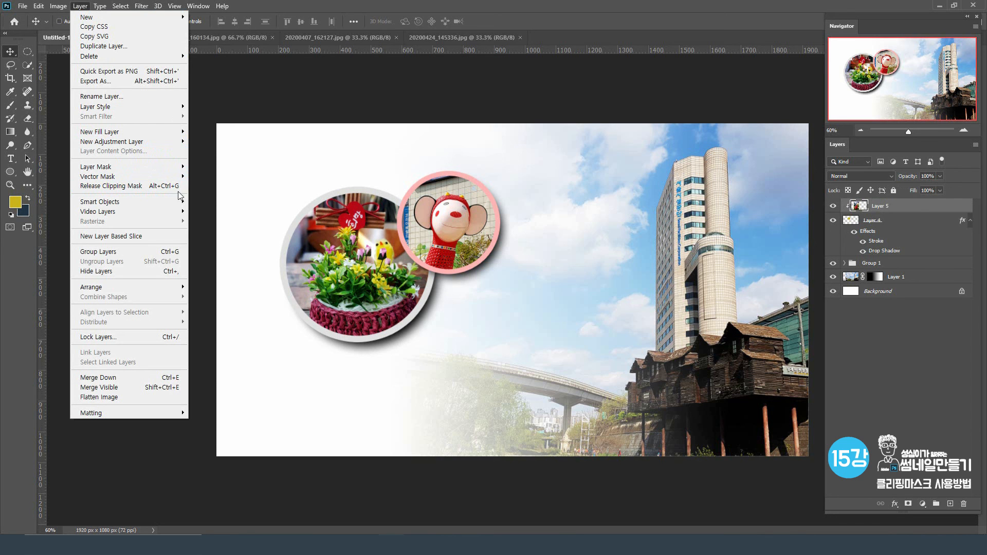
click(121, 186)
click(80, 6)
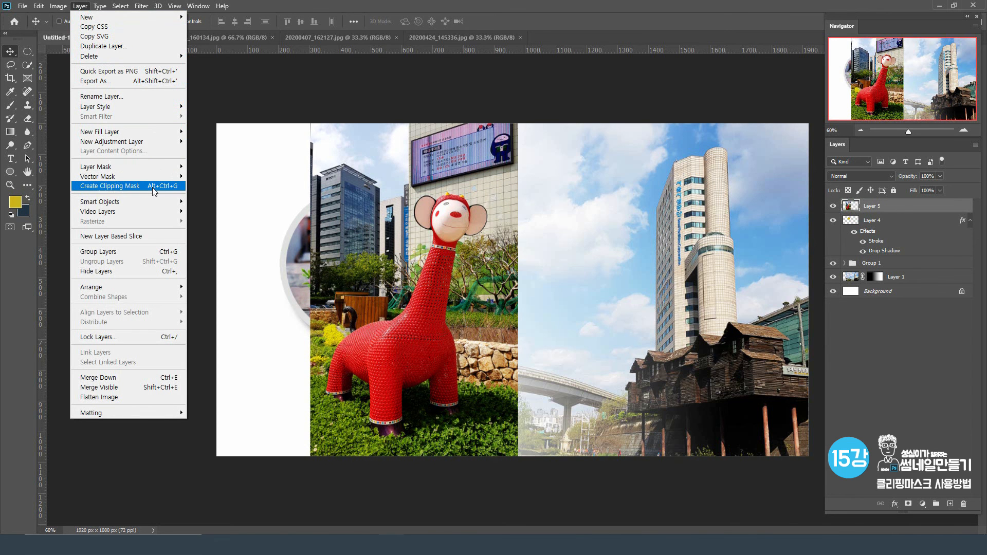
click(153, 191)
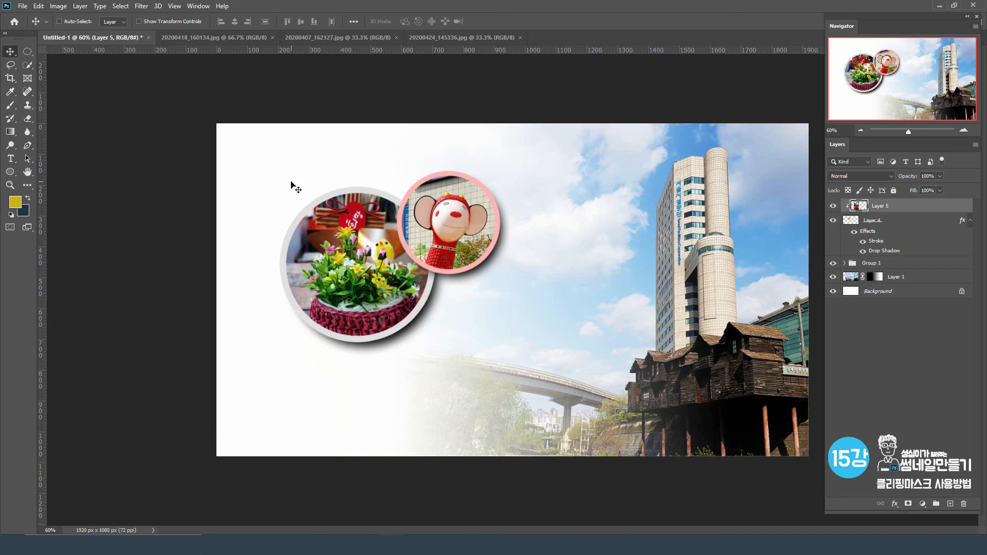
Step: Shift the giraffe photo slightly upward inside its circle and group Layer 5 with Layer 4
drag(470, 232, 467, 233)
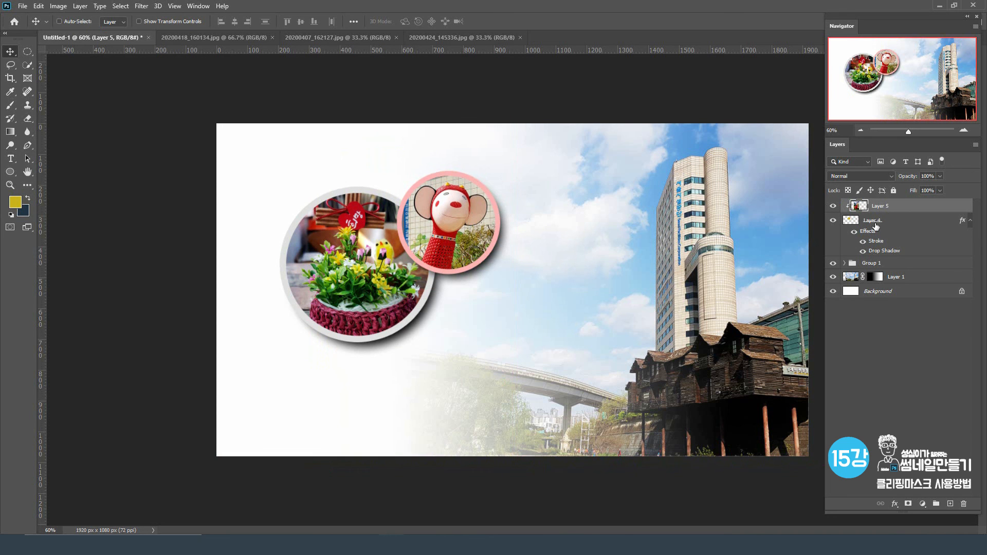
shift+click(881, 221)
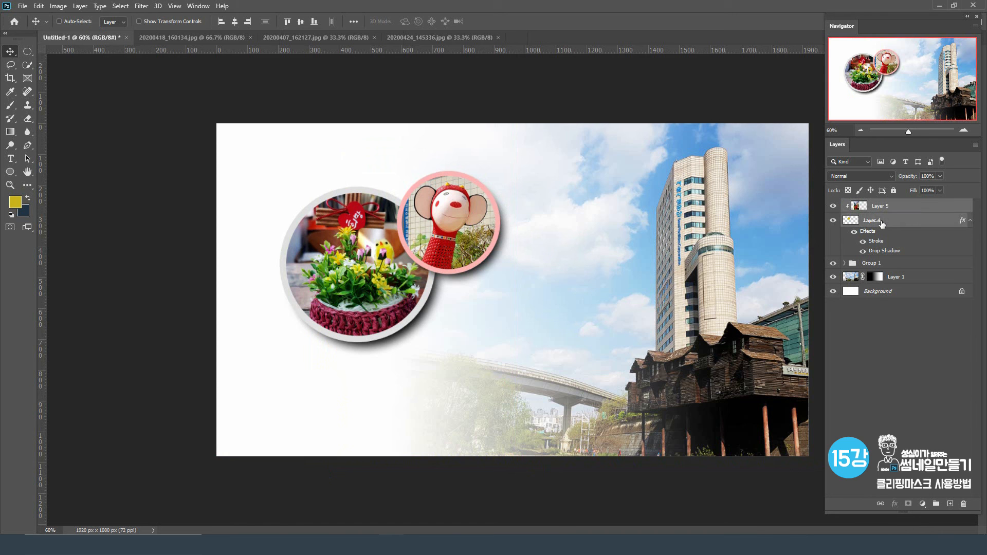
click(80, 7)
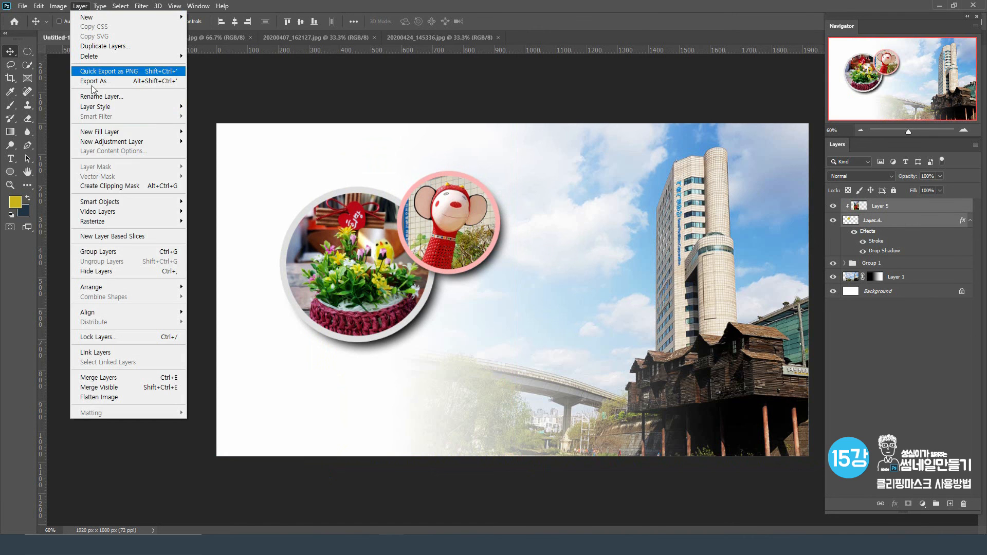
click(128, 255)
Step: Move the giraffe circle group slightly left so it overlaps the flower circle more
click(873, 206)
drag(480, 232, 468, 231)
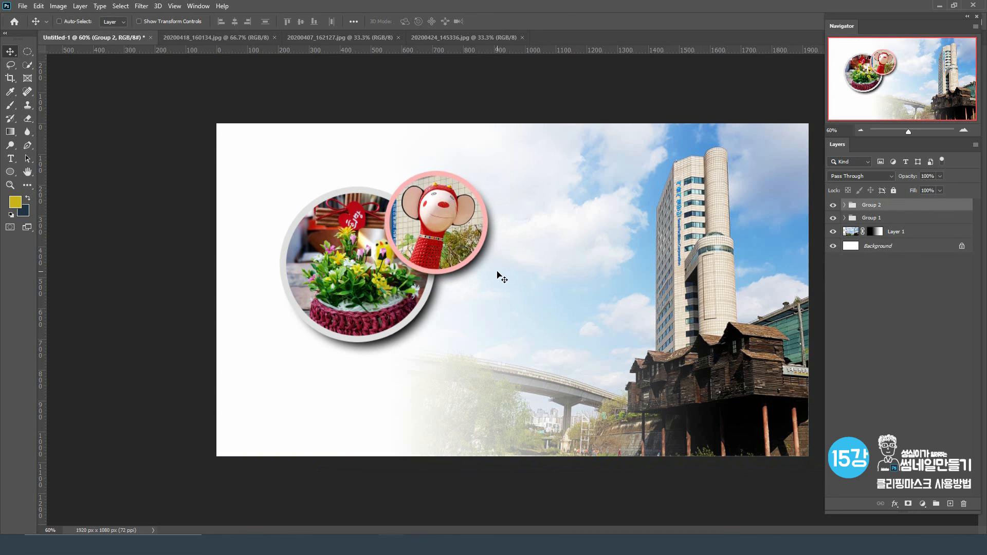